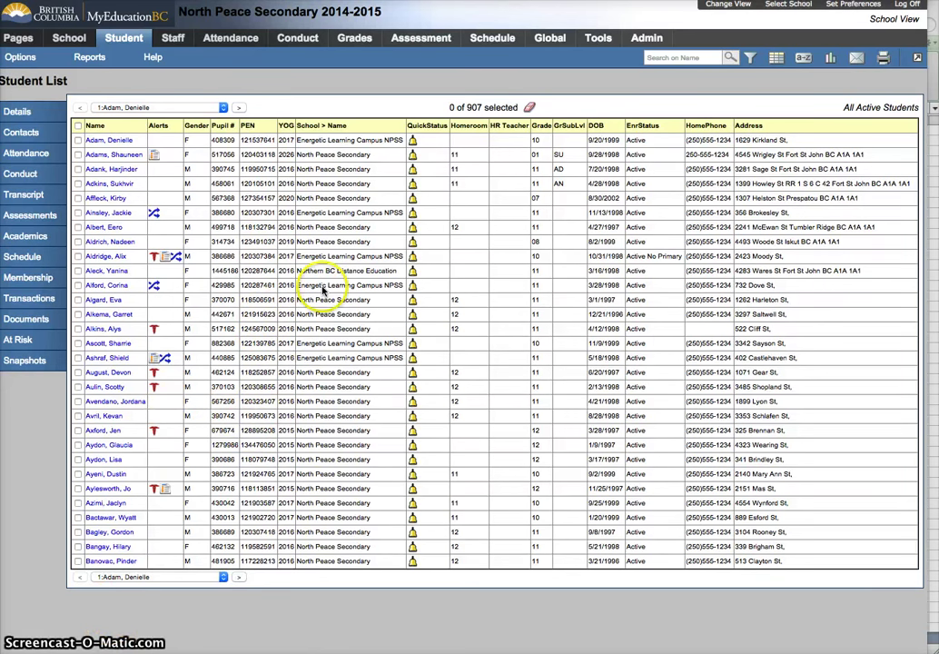
- Open the student filter list while All Active Students is applied
click(752, 58)
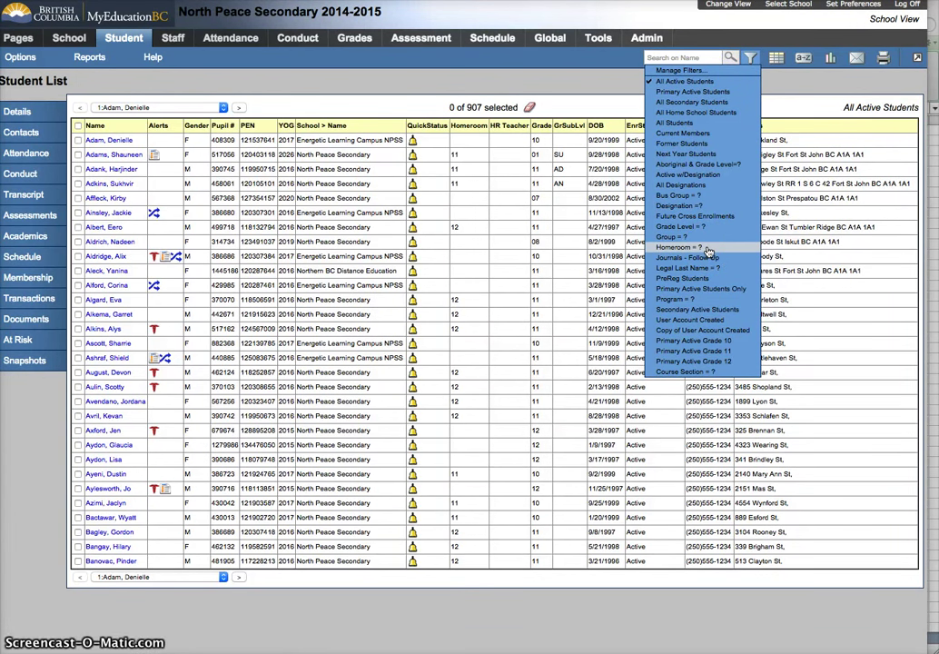
- Filter the student list to course section MAF--11-01 for 2015, showing 29 students
click(714, 252)
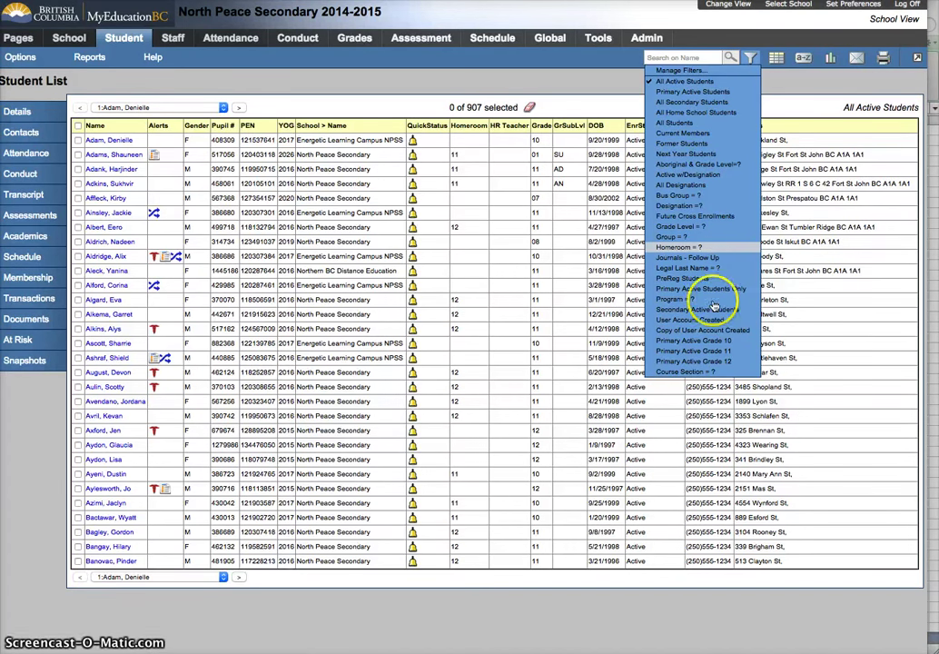
click(728, 374)
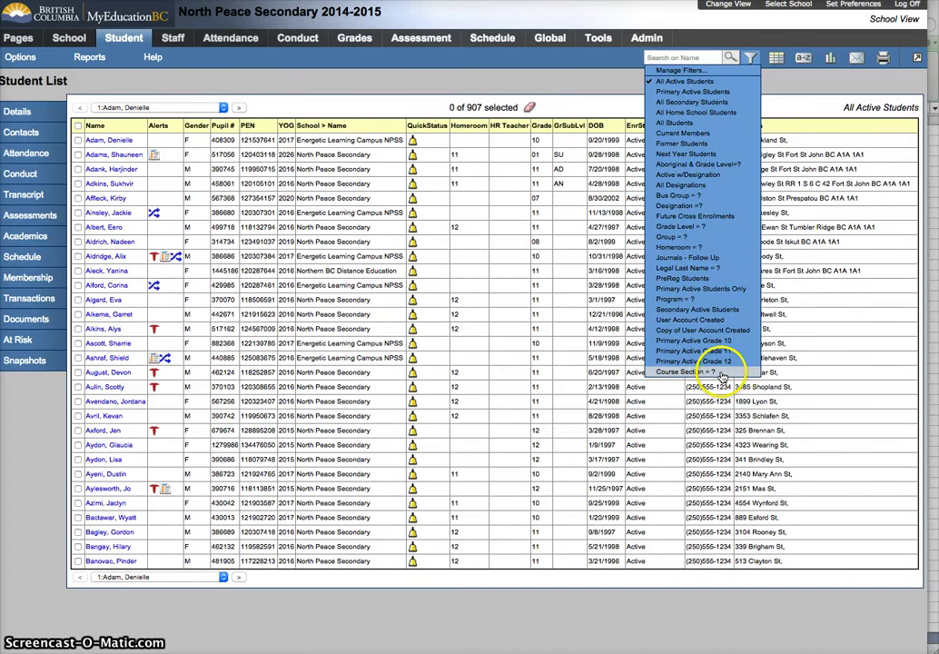
click(425, 410)
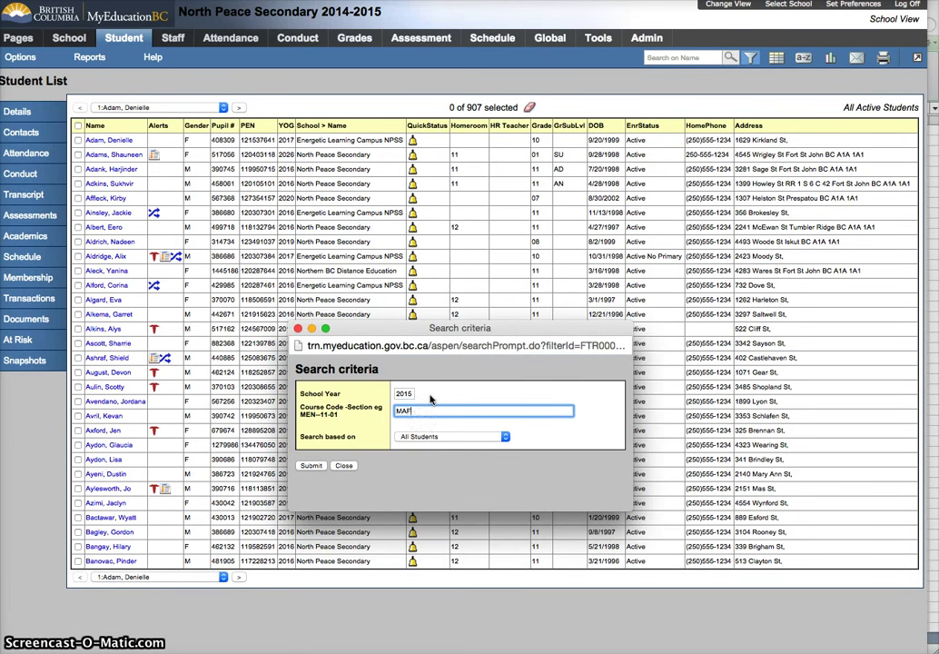
text(MAF--11-01)
click(310, 465)
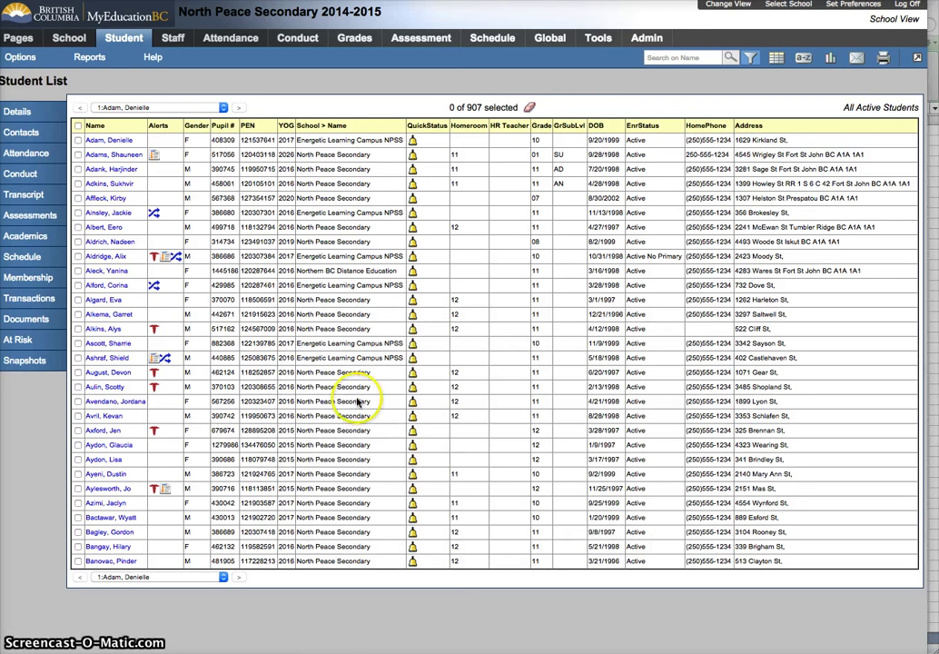
- Export the 29-student list as a CSV quick report and open it in Excel
click(474, 108)
click(441, 108)
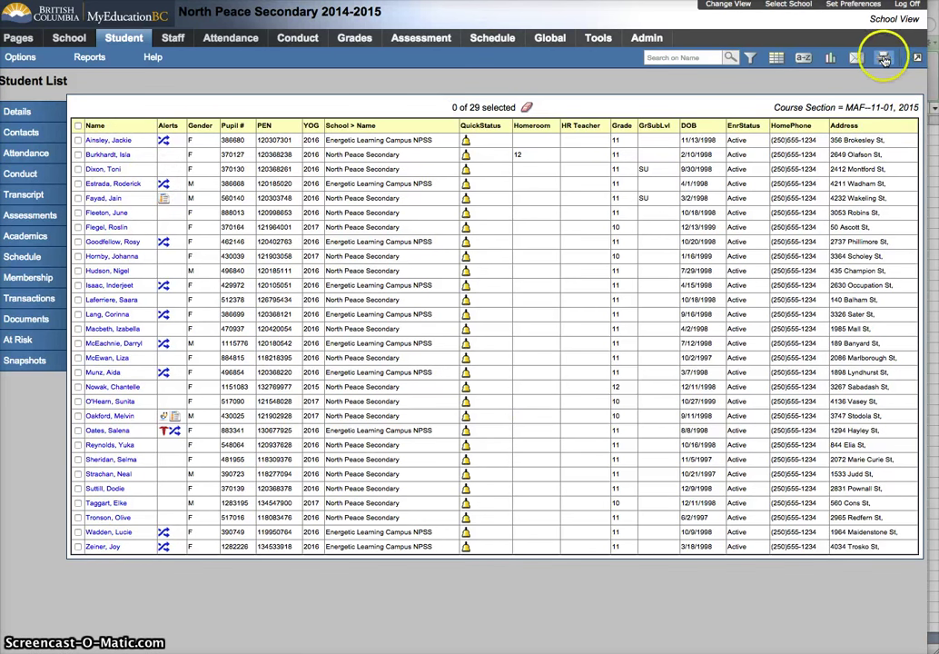
click(884, 59)
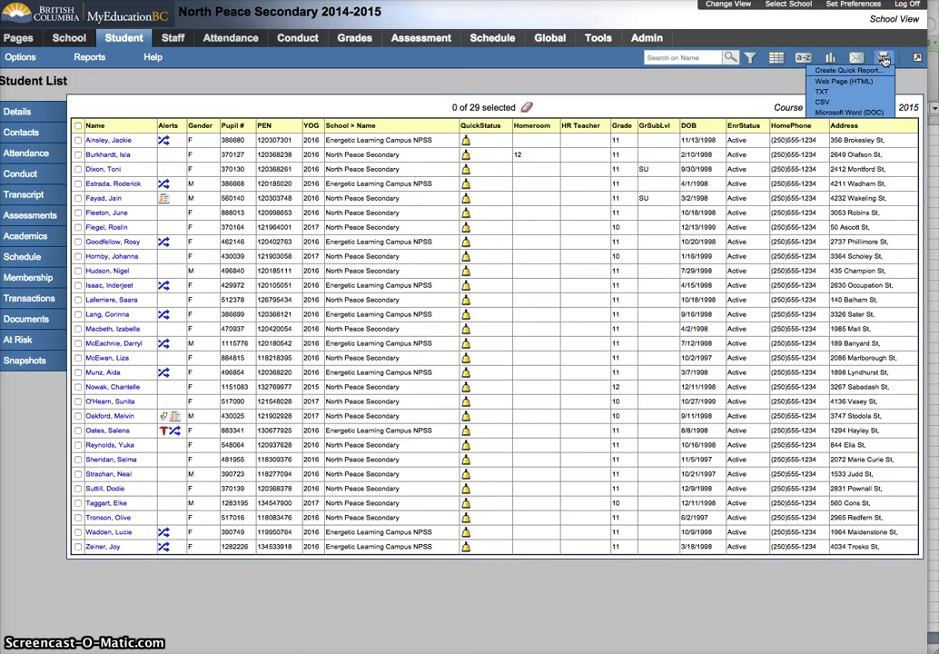
click(828, 102)
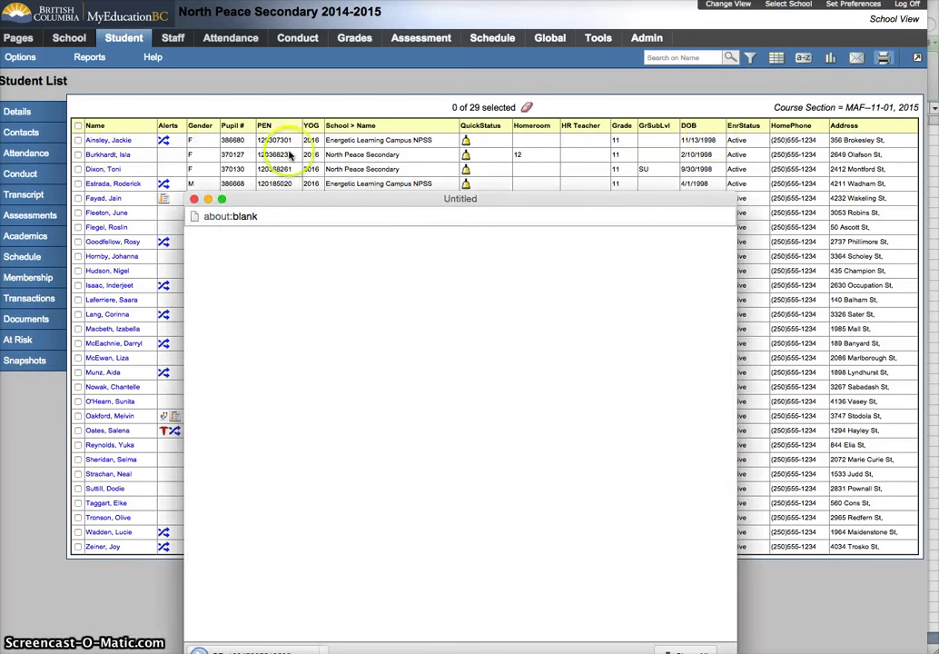
drag(632, 202, 692, 82)
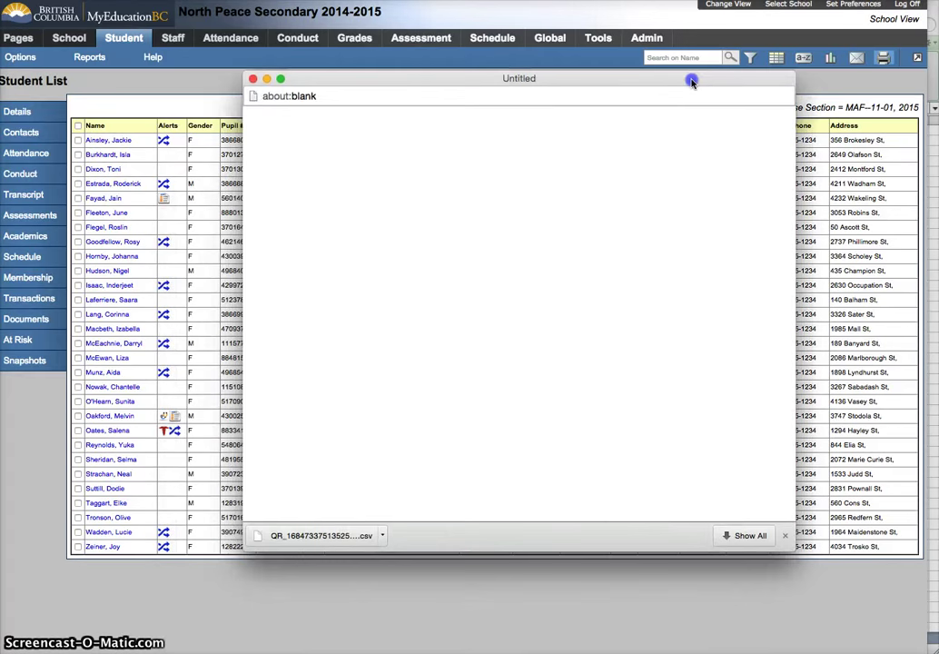
click(314, 589)
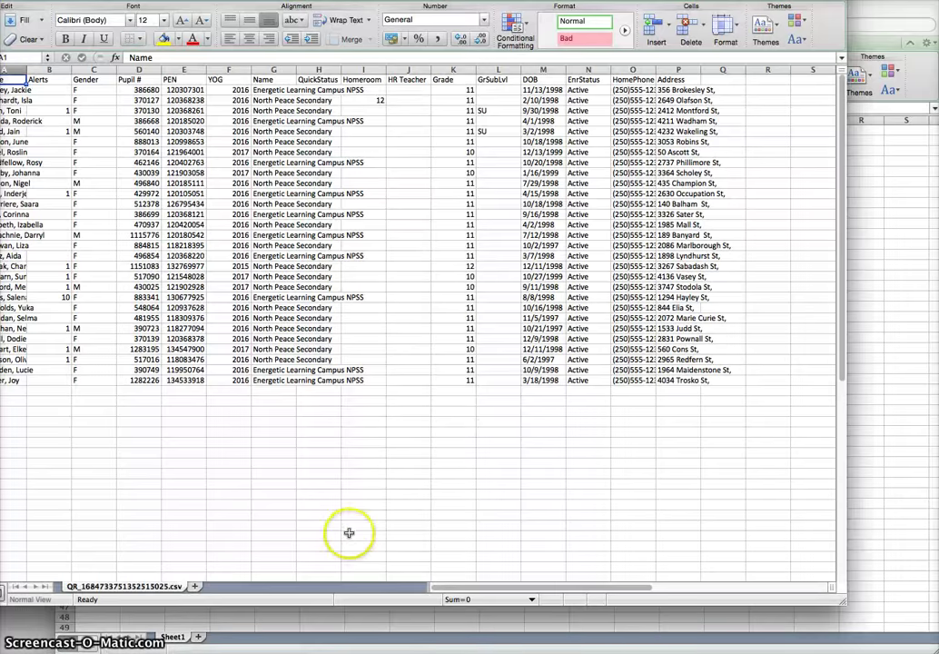
- Log off MyEducation BC and return to the exported spreadsheet
drag(479, 0, 587, 5)
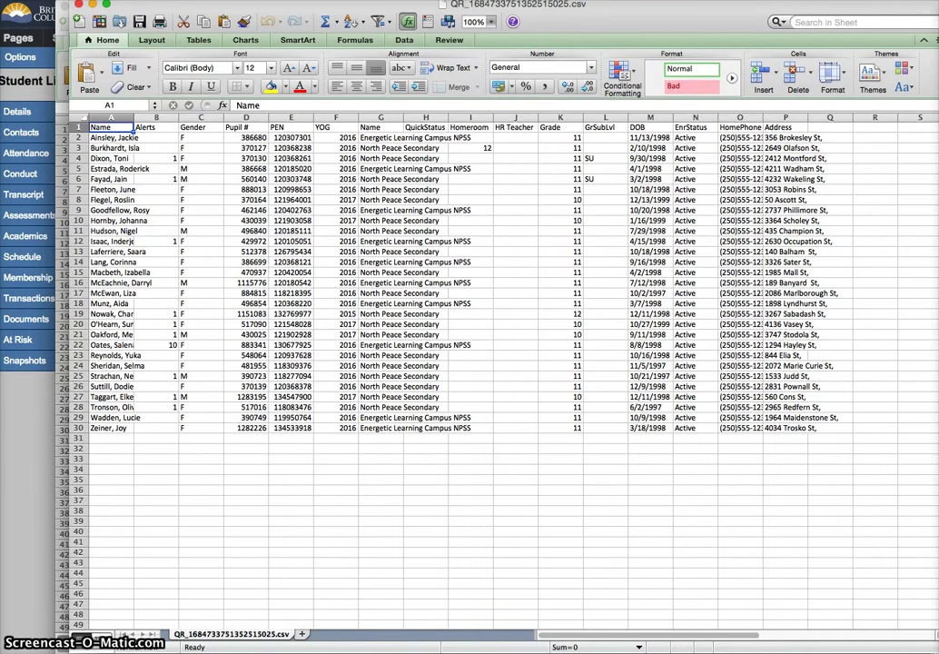
key(super+Tab)
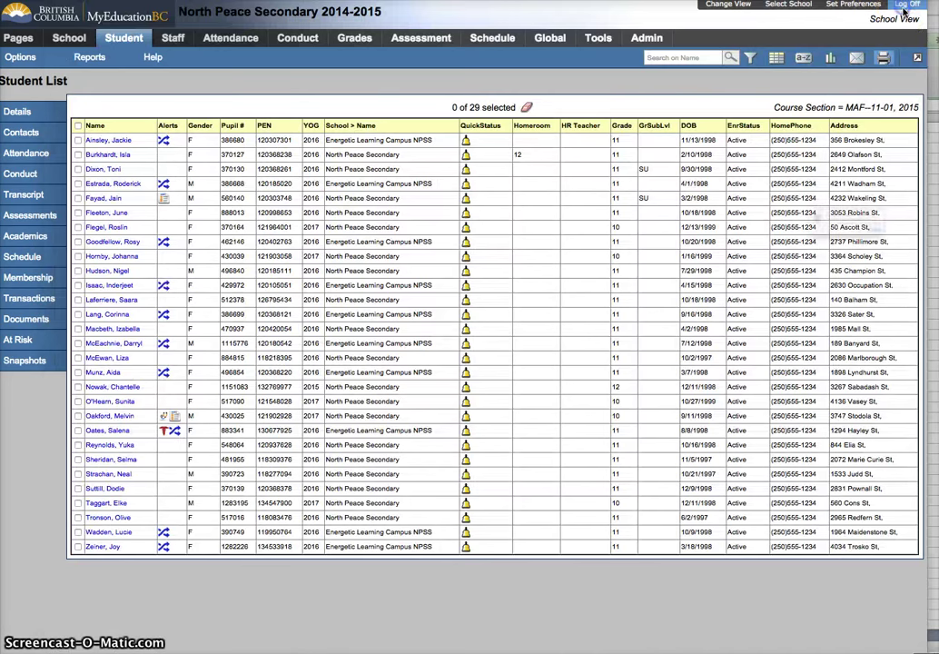
click(908, 4)
key(Return)
key(super+Tab)
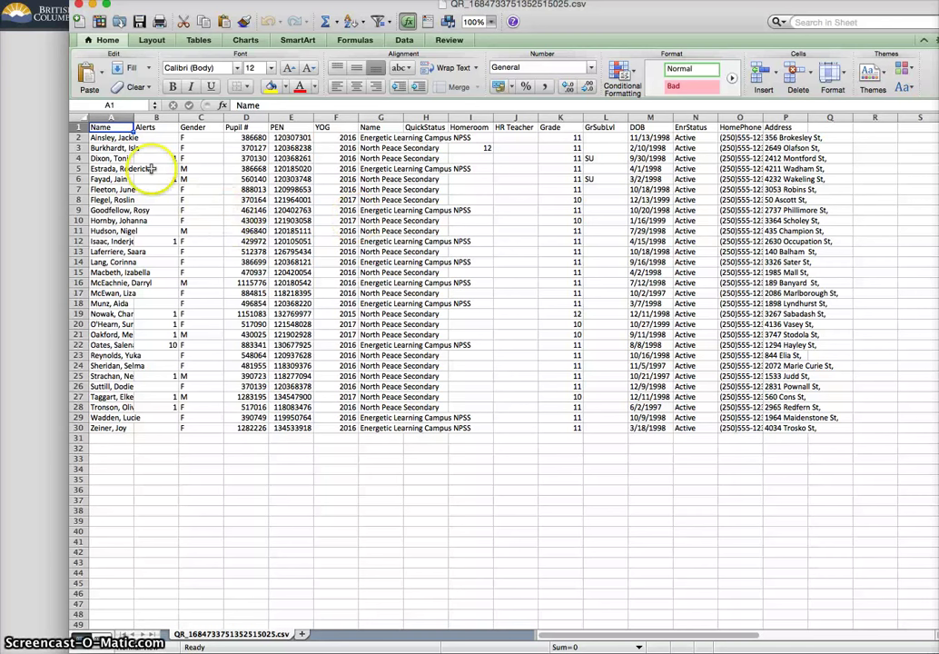
- Delete columns B through P, keeping only the Name column of students
drag(118, 137, 128, 415)
click(245, 427)
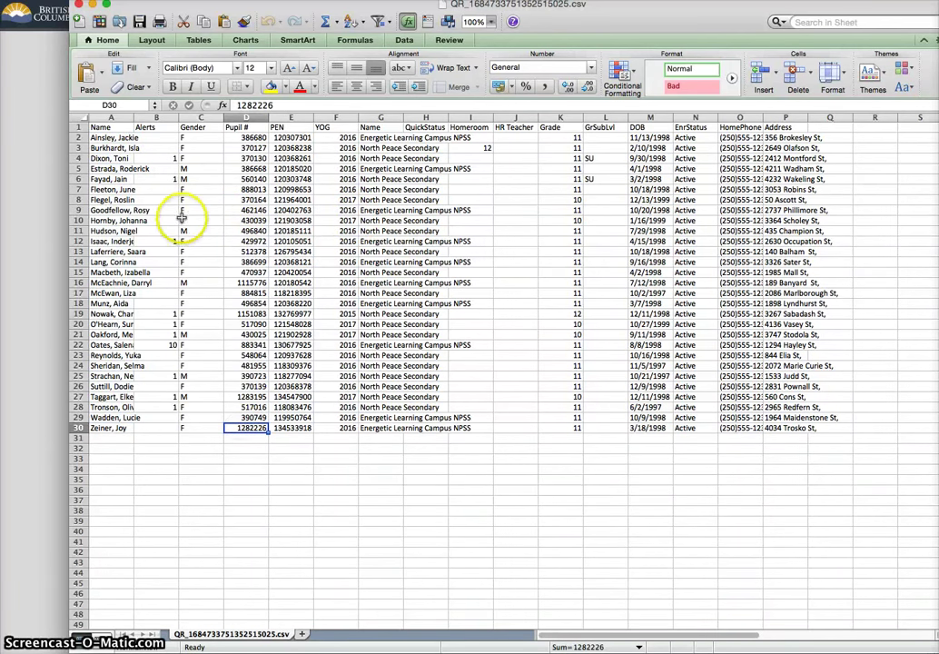
click(154, 118)
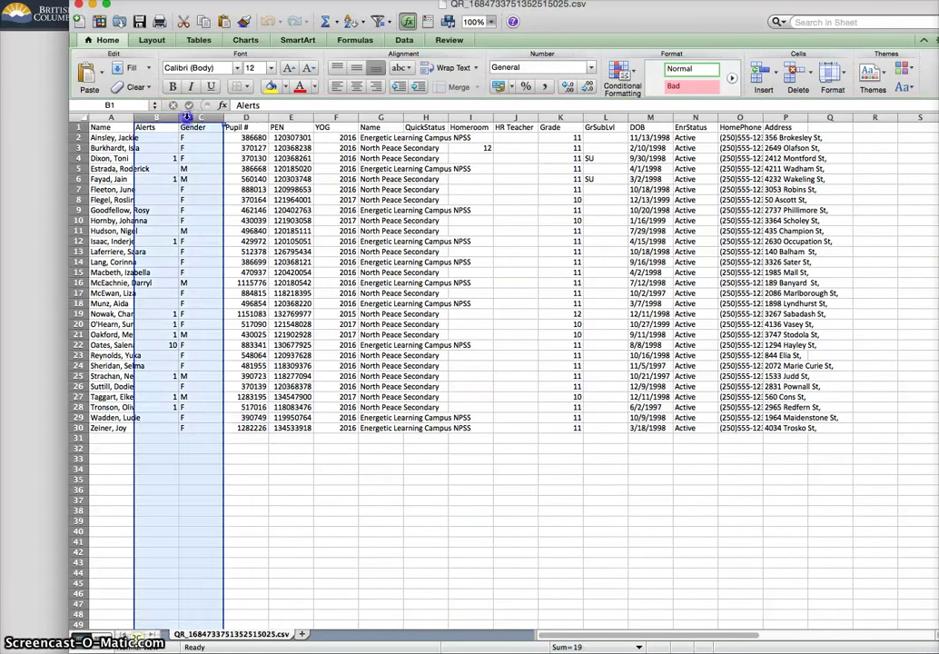
shift+click(201, 118)
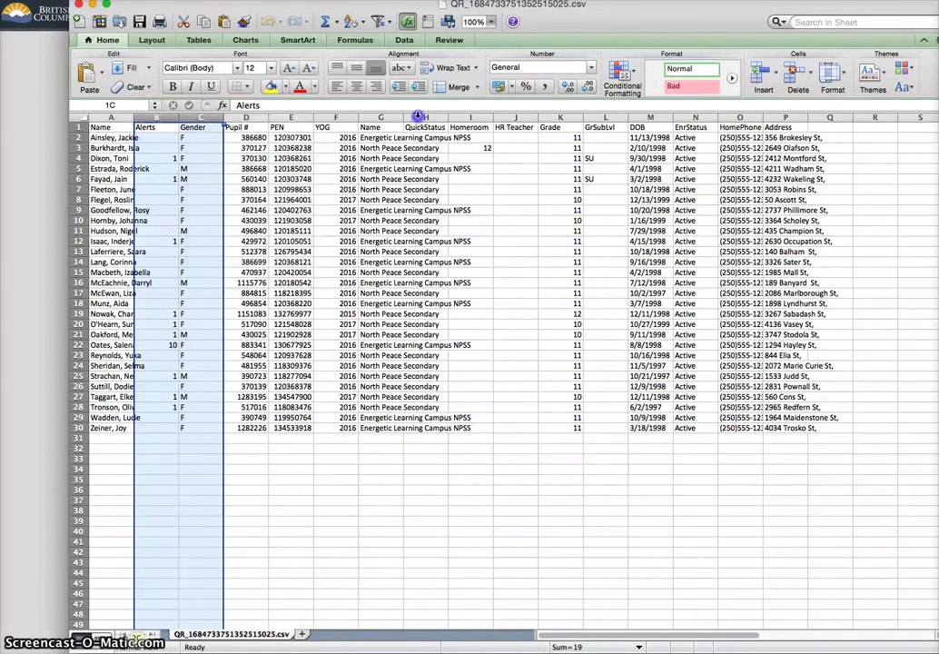
drag(145, 119, 783, 116)
right_click(783, 118)
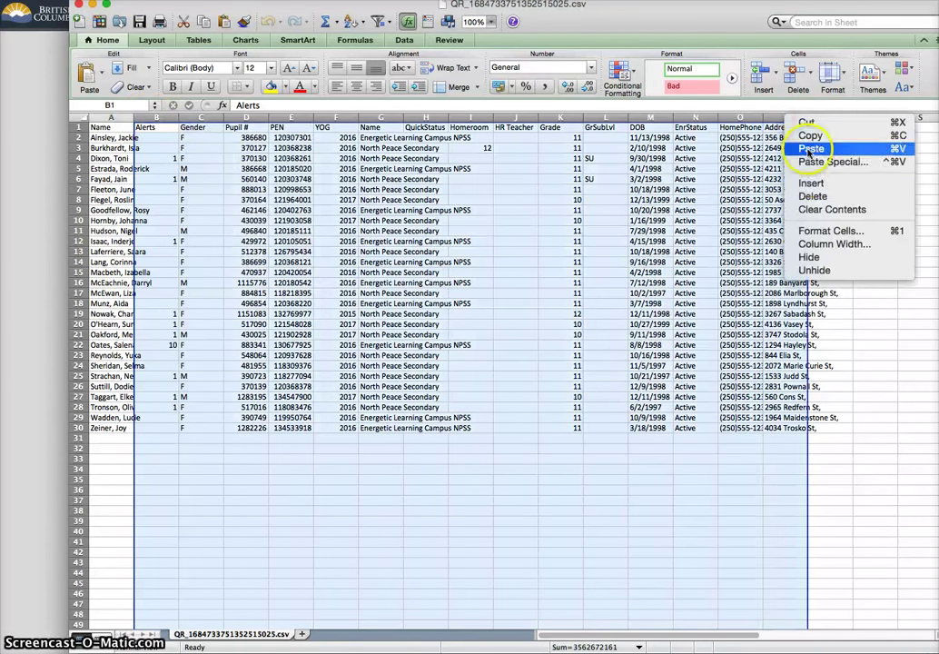
click(826, 196)
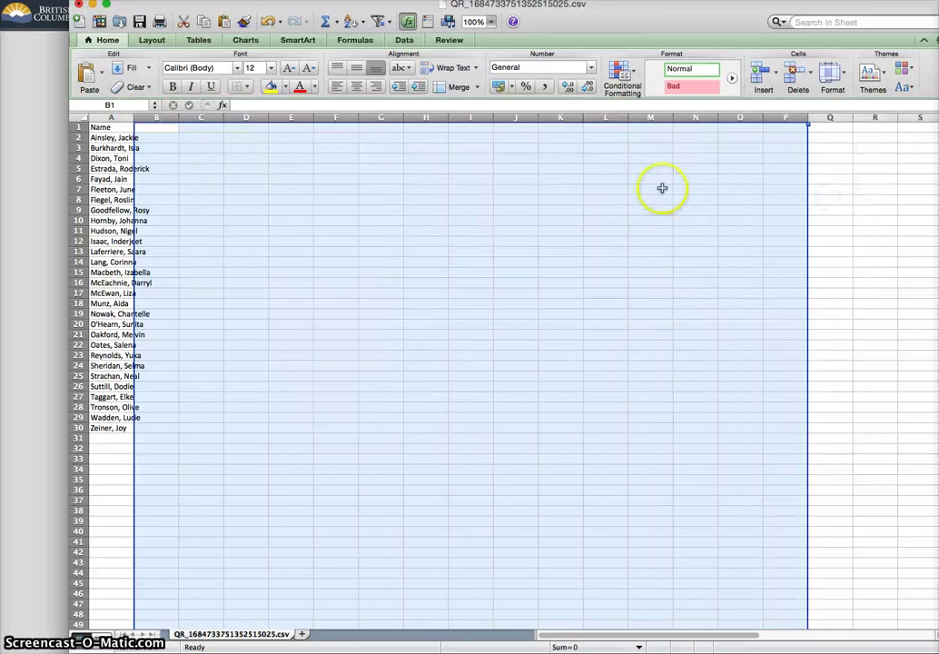
- Make row 1 much taller and auto-fit column A to the longest student name
click(297, 200)
drag(608, 22, 573, 29)
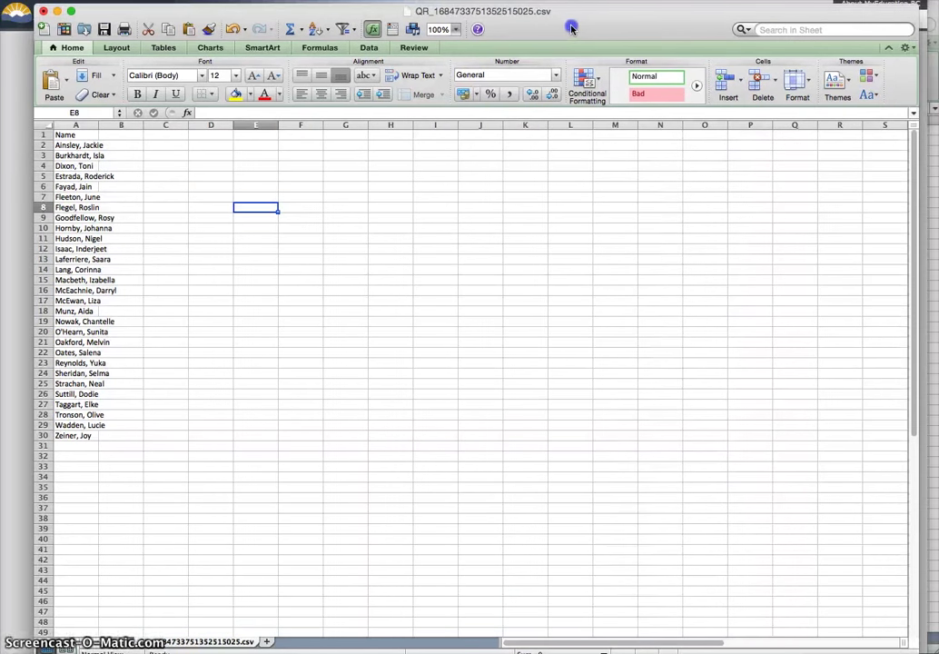
click(71, 145)
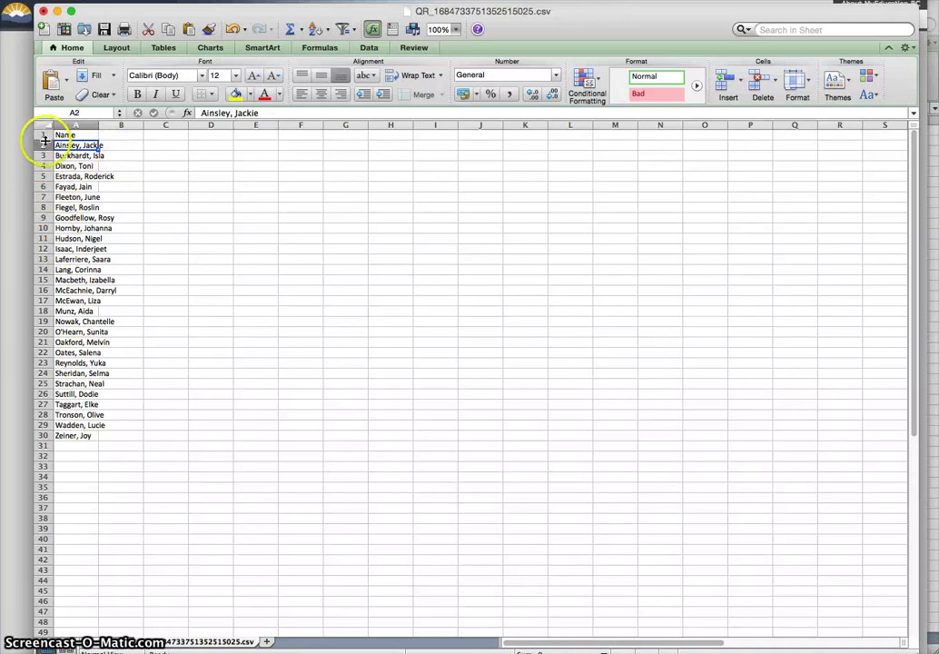
drag(44, 139, 44, 237)
click(192, 229)
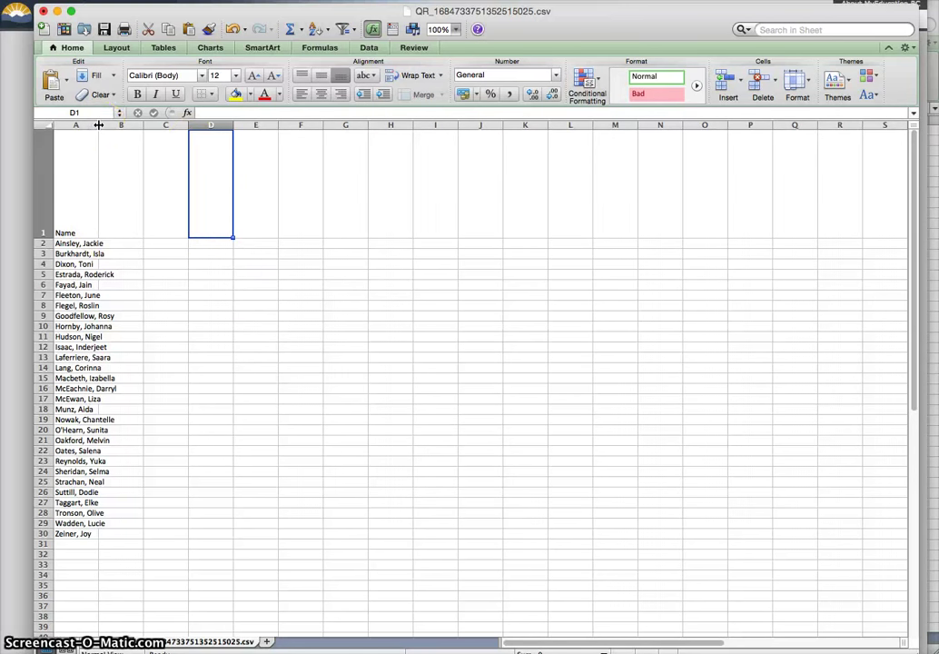
double_click(98, 125)
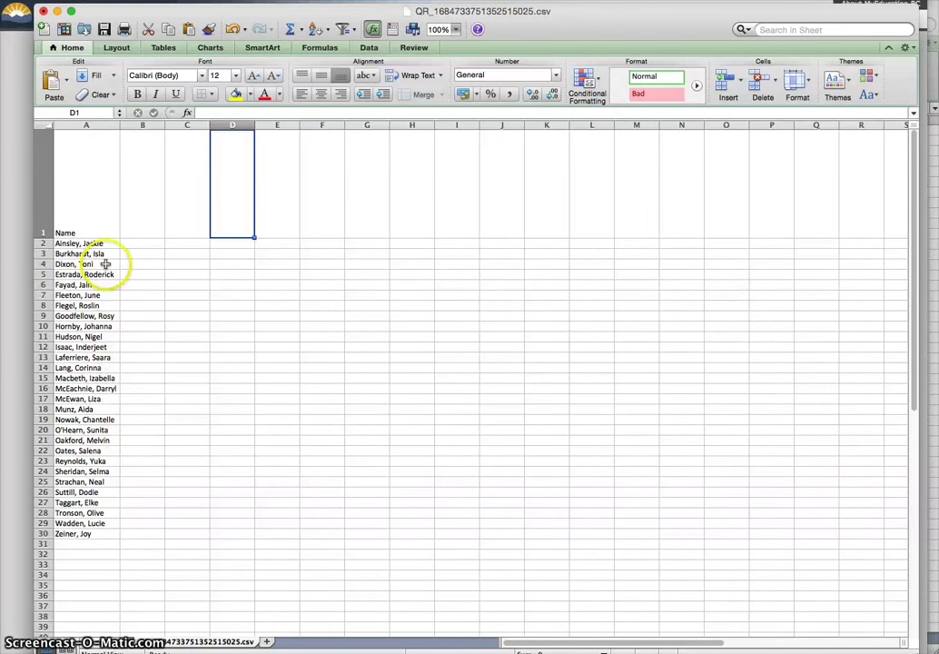
- Apply All Borders to the A2:G30 grid beside the student names
drag(90, 244, 359, 535)
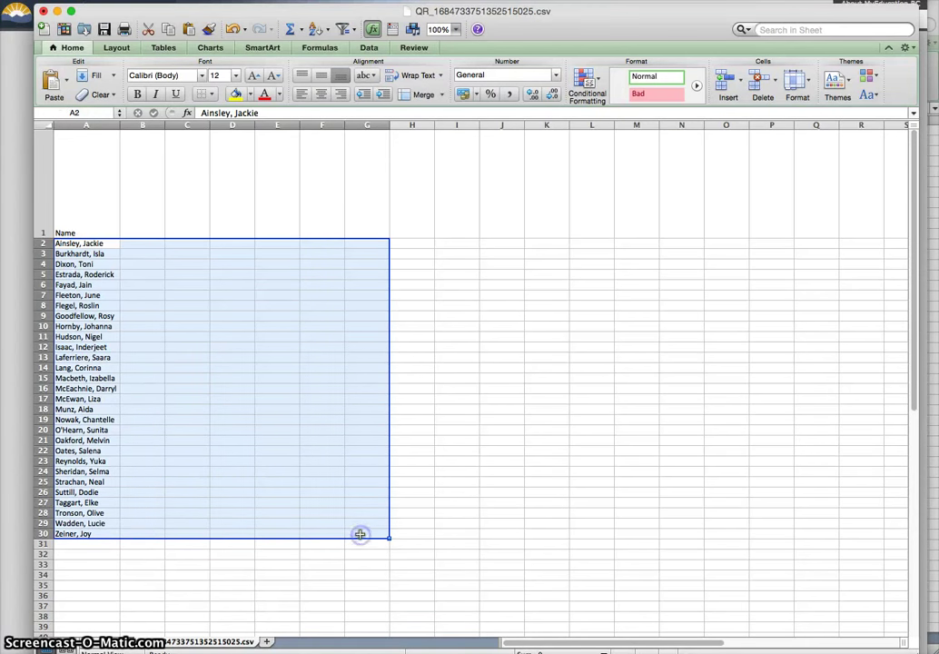
click(211, 95)
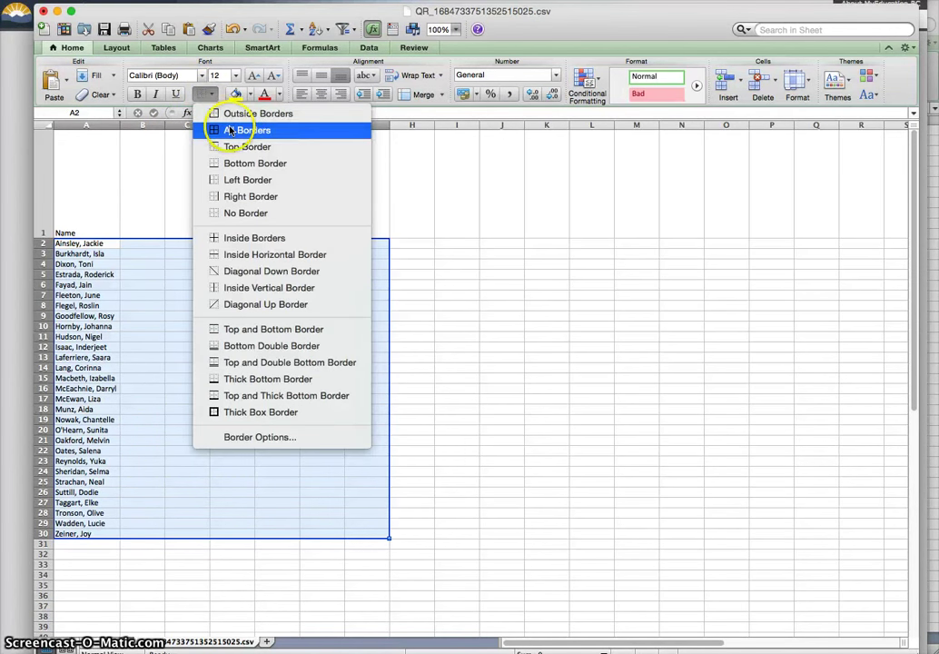
click(233, 131)
click(307, 210)
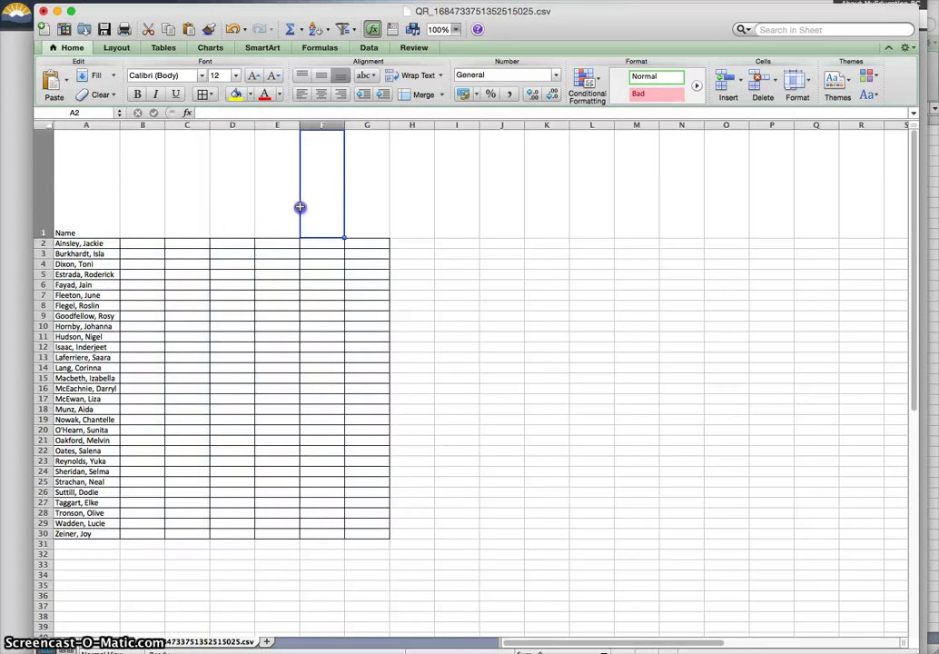
click(158, 210)
- Add Diagonal Up borders to header cells B1 through G1
drag(159, 210, 359, 207)
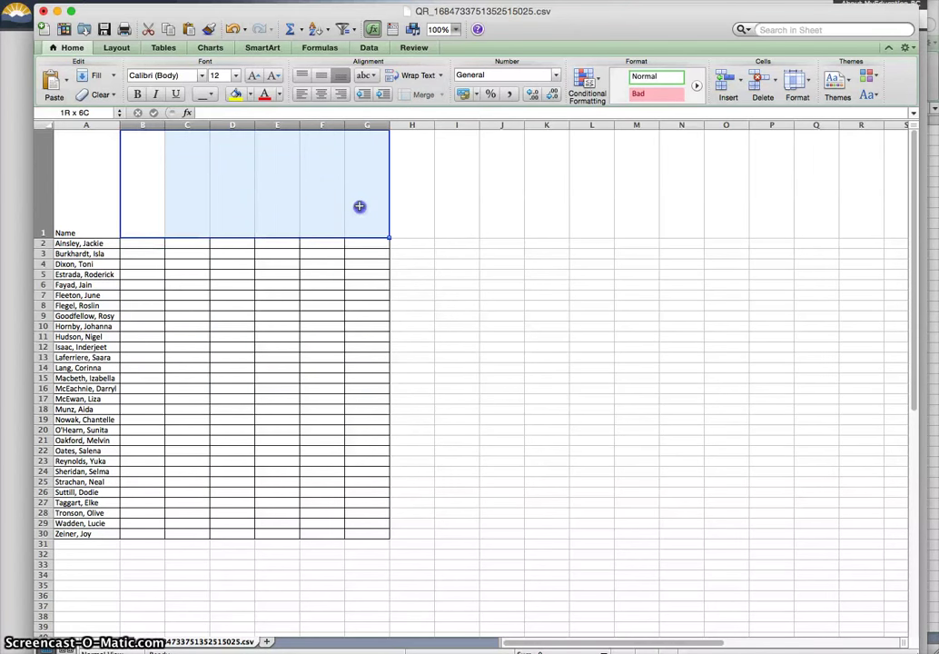
click(213, 95)
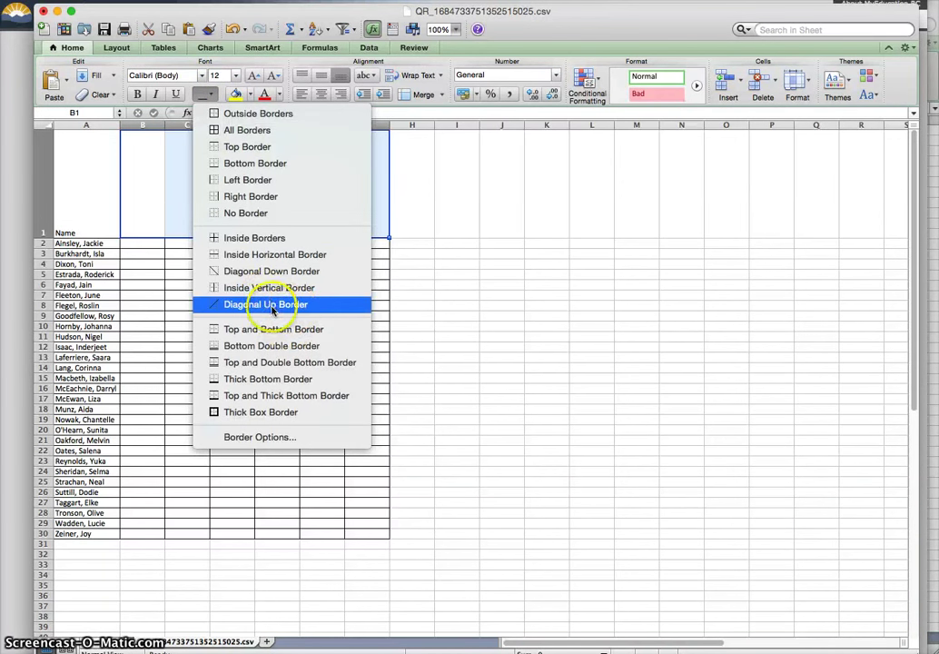
click(271, 306)
click(403, 204)
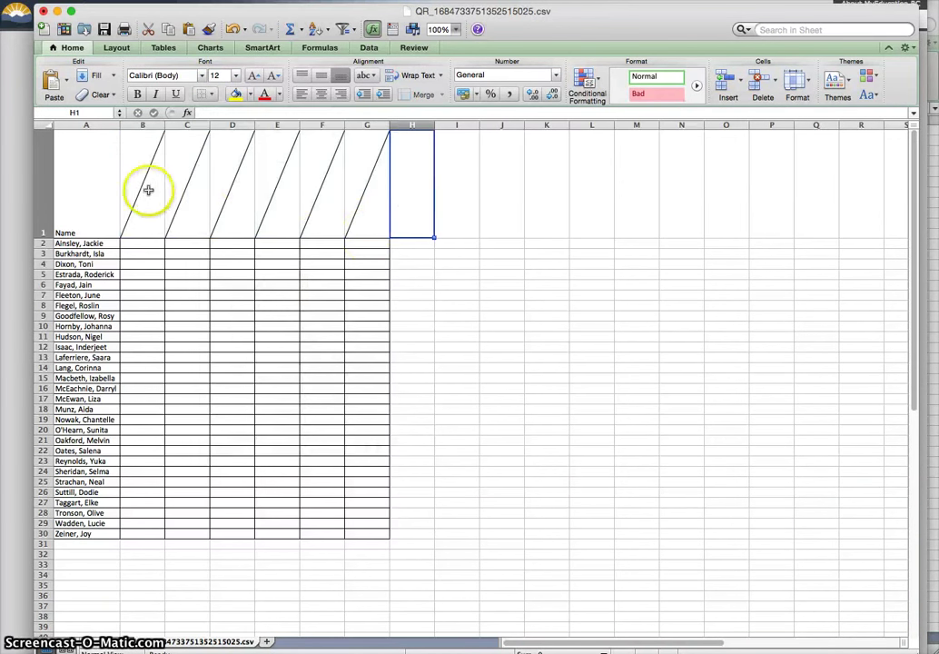
drag(265, 185, 356, 185)
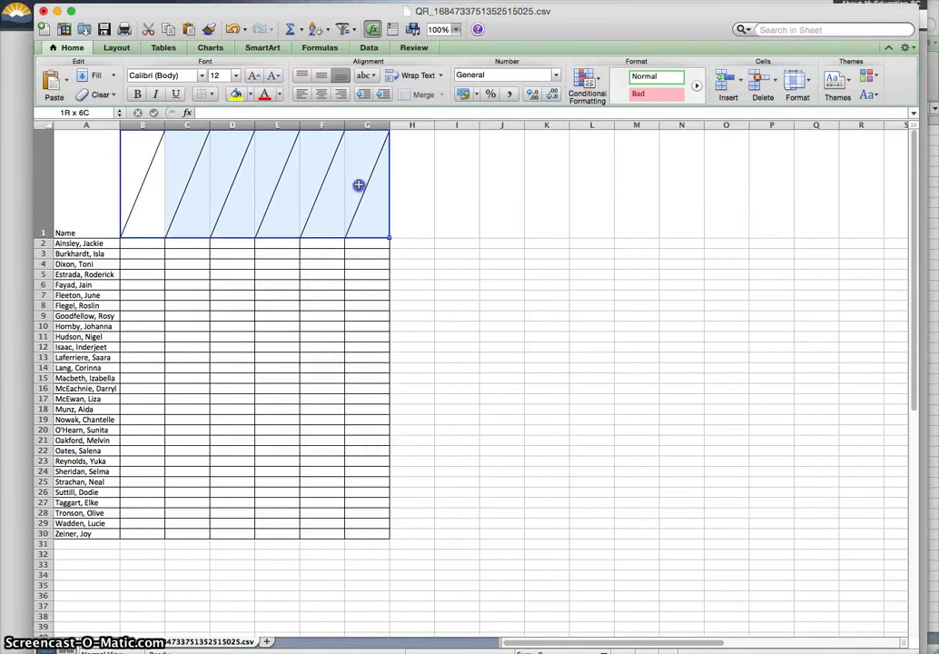
- Enter the test label 'test text text' in B1
click(147, 211)
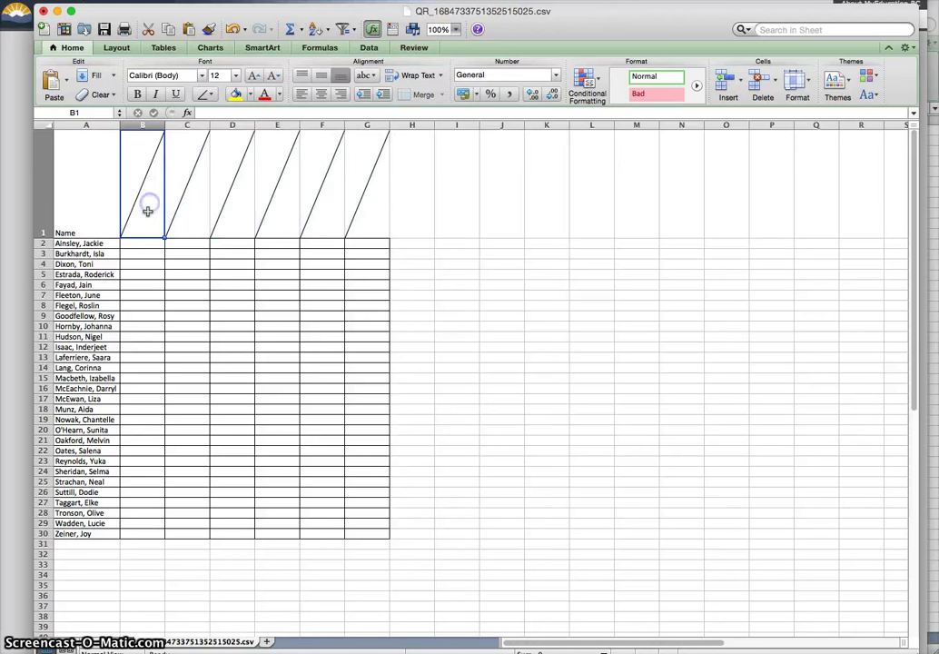
text(test)
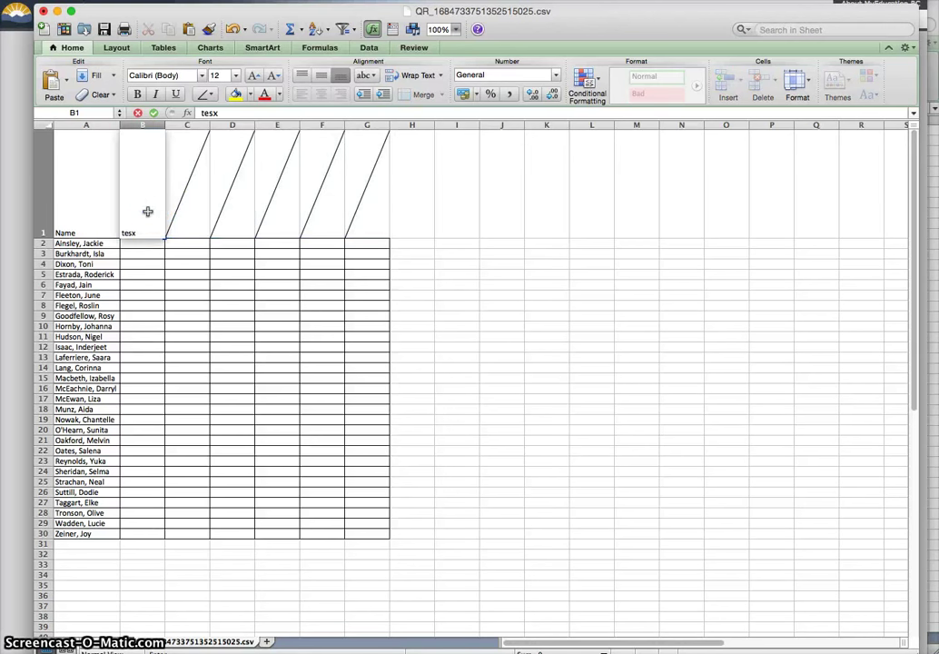
text( text)
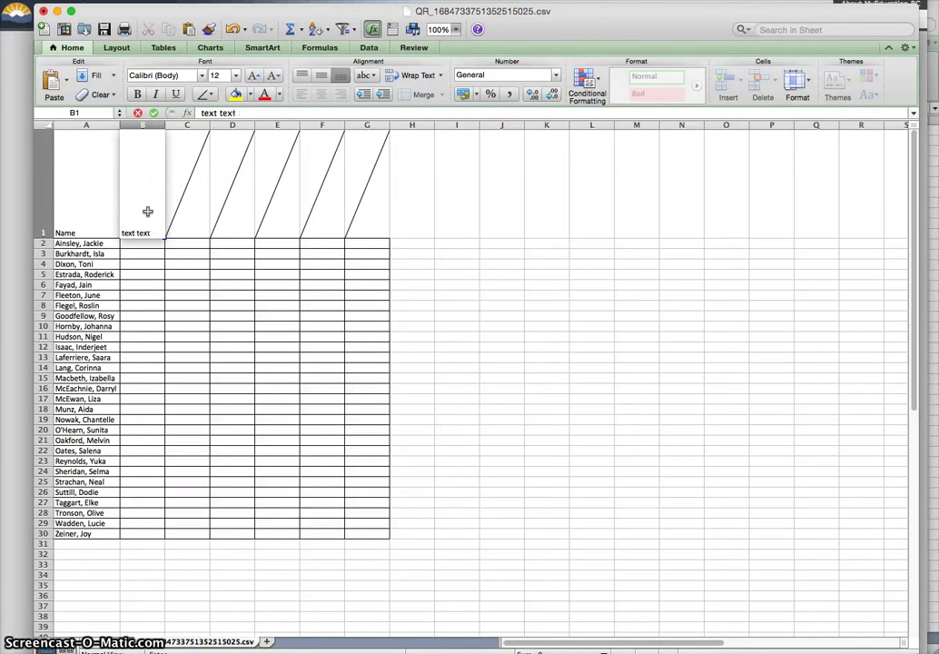
text( text)
drag(163, 226, 353, 221)
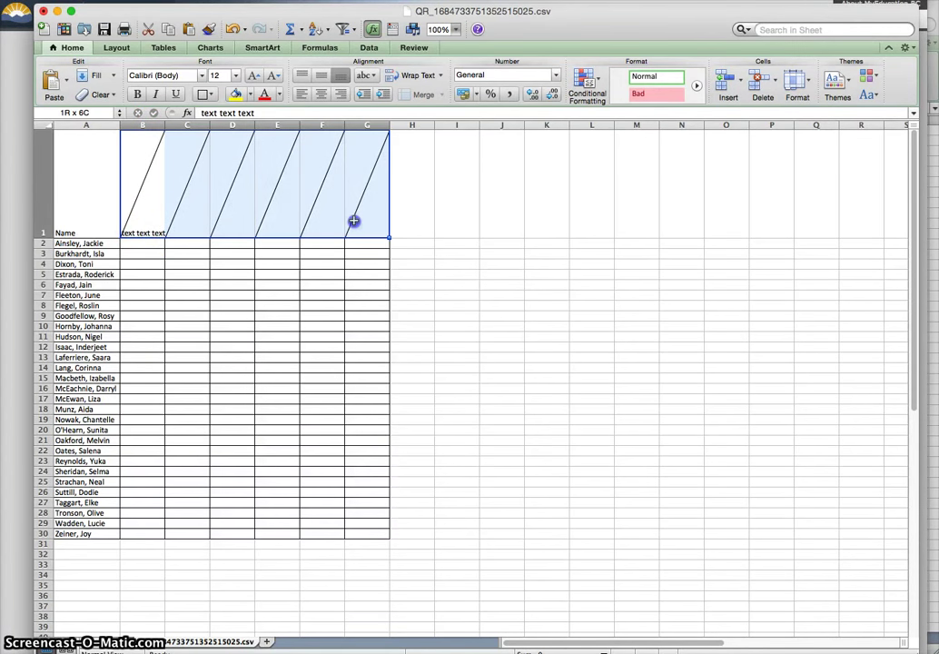
- Set the text orientation of header cells B1:G1 to 60 degrees
right_click(291, 203)
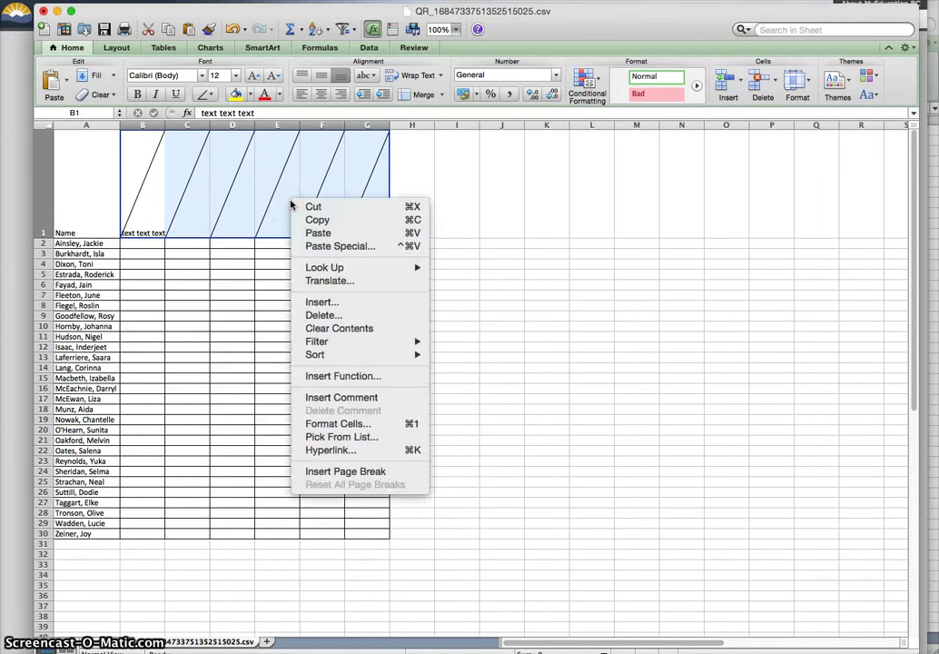
click(350, 424)
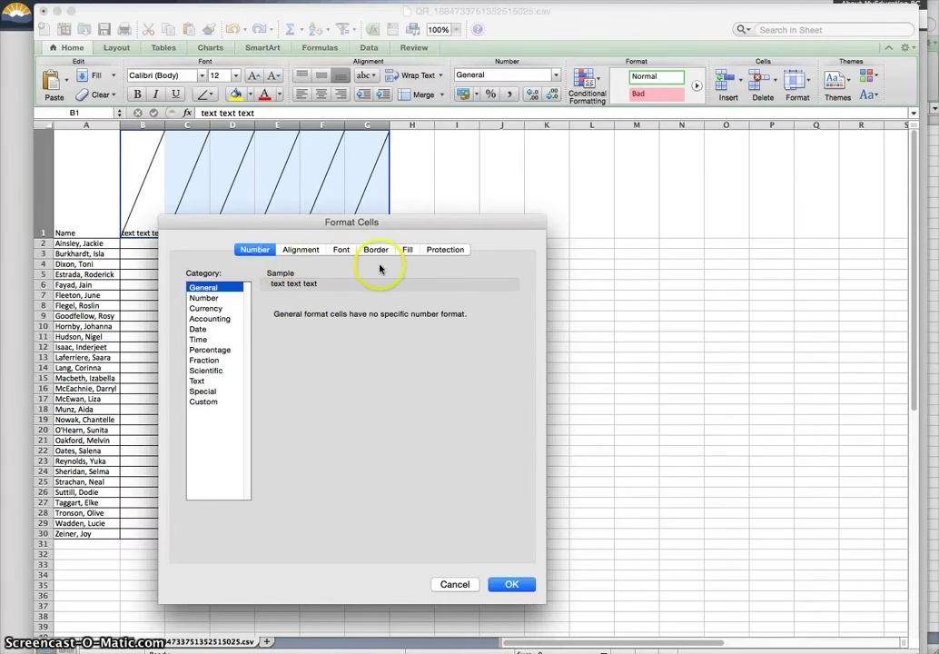
click(293, 253)
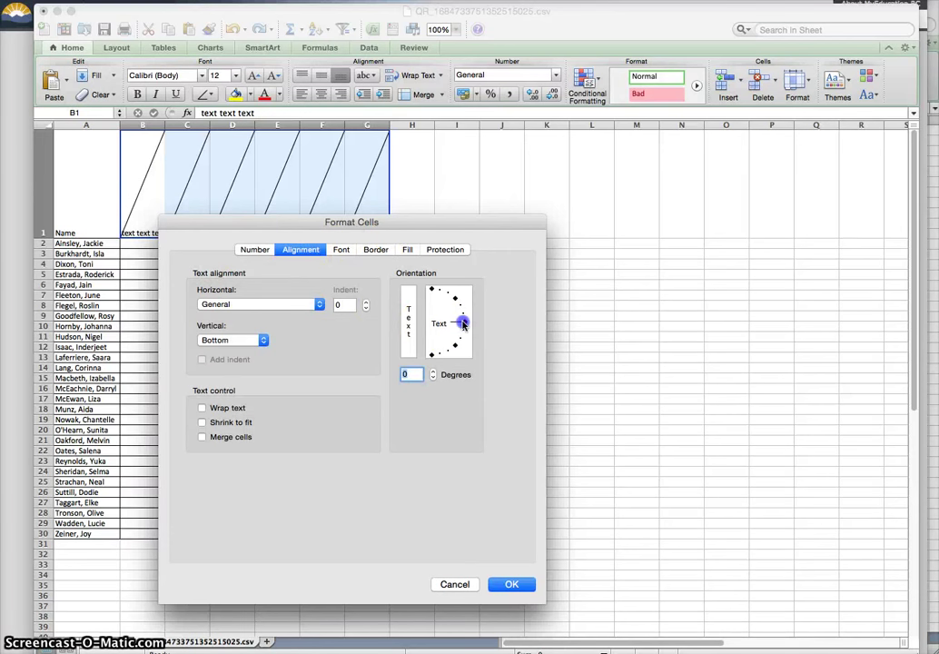
drag(462, 323, 455, 302)
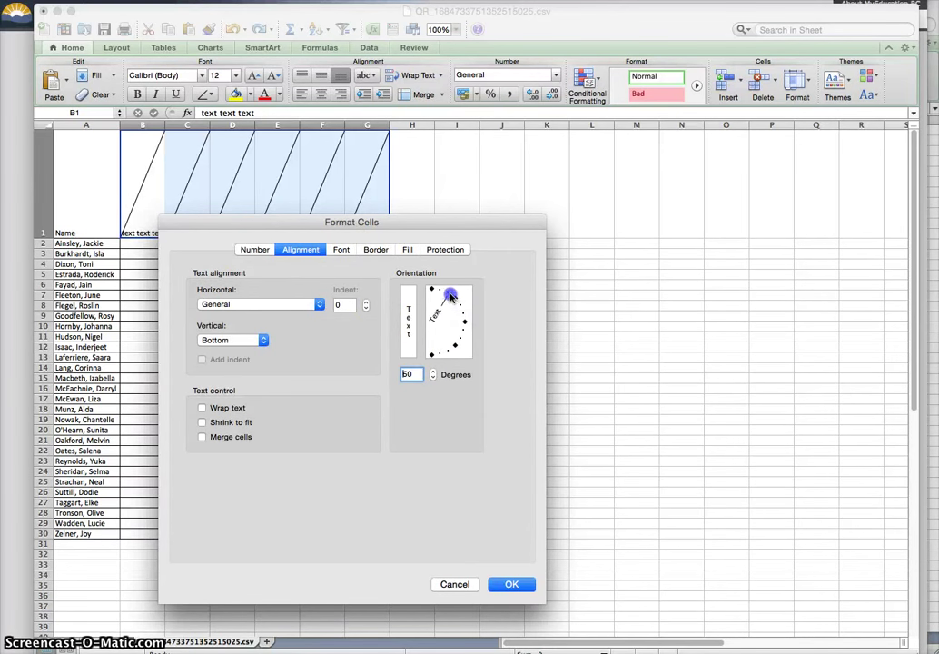
click(514, 585)
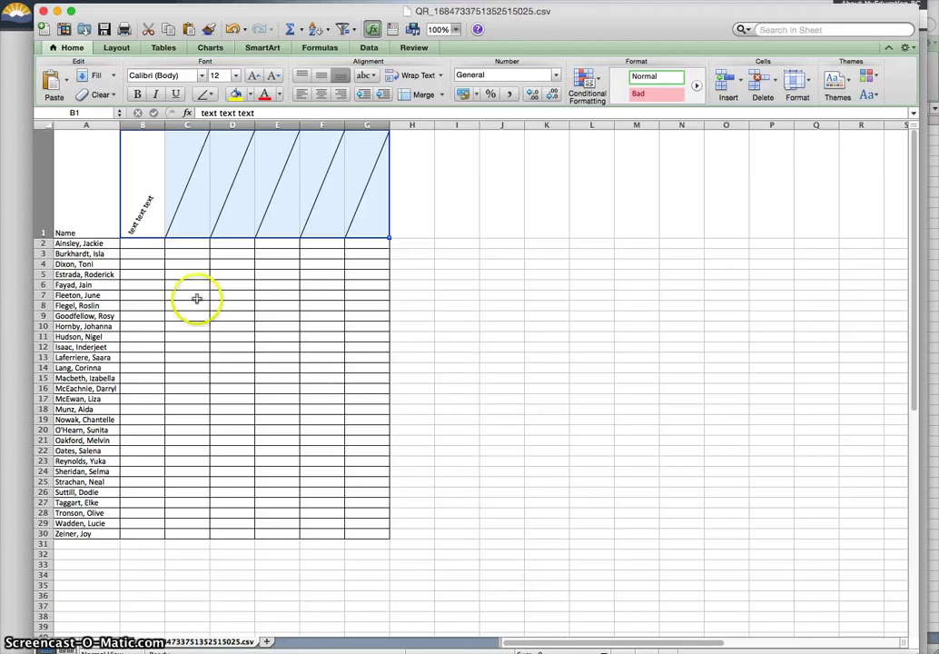
- Check the rotated header cells and clear the test label from B1
click(136, 210)
click(295, 243)
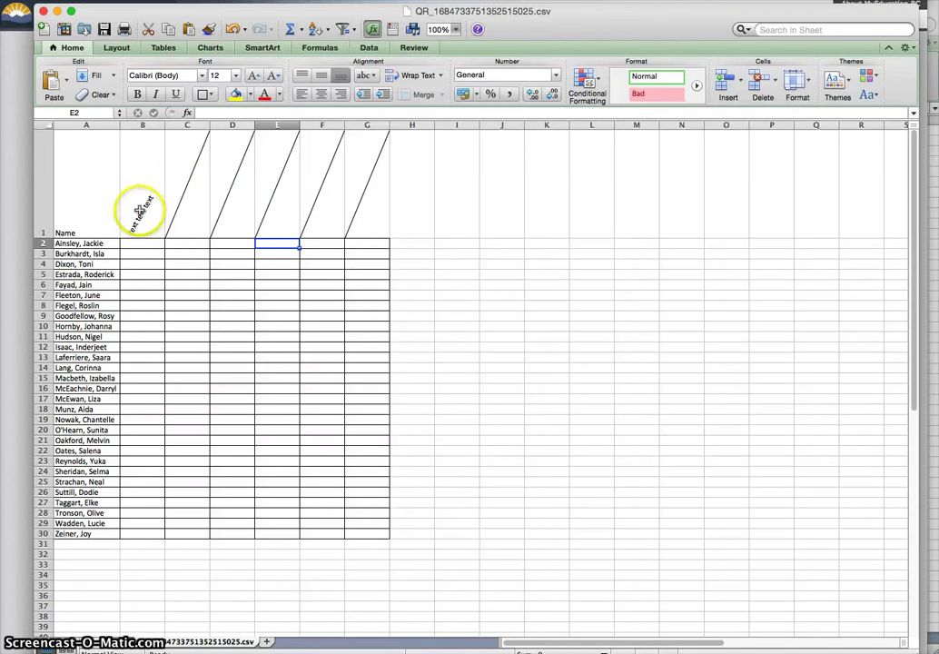
click(138, 205)
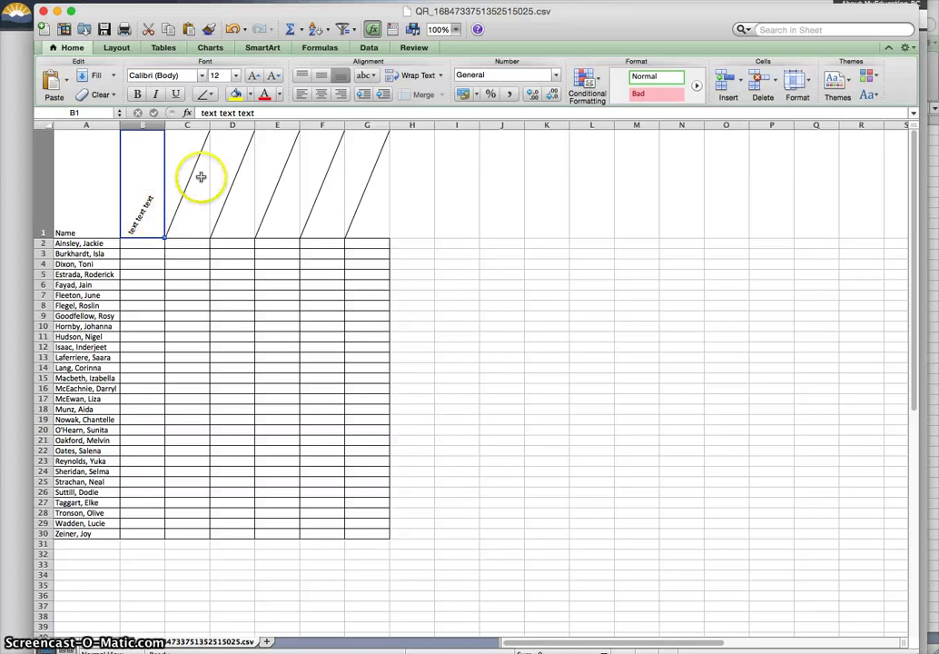
click(252, 212)
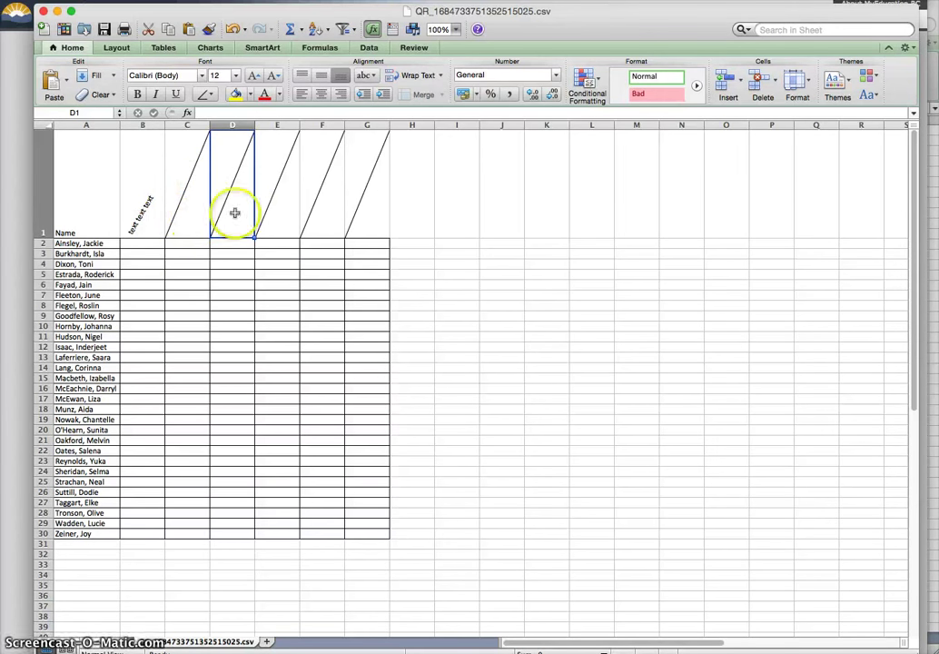
click(142, 208)
key(BackSpace)
key(Return)
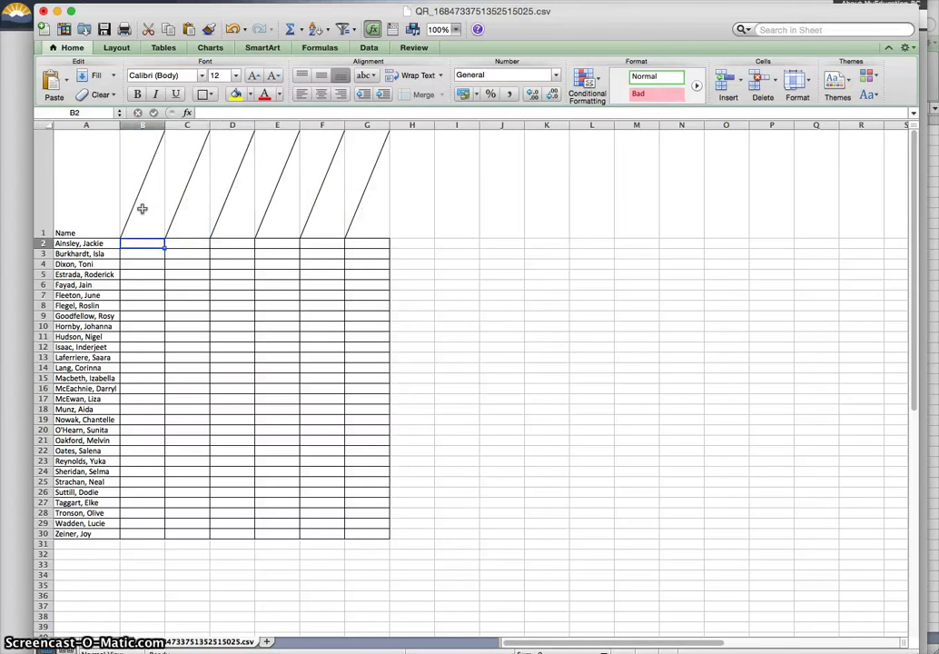
- Reselect the empty diagonal header cells B1 through G1
click(146, 243)
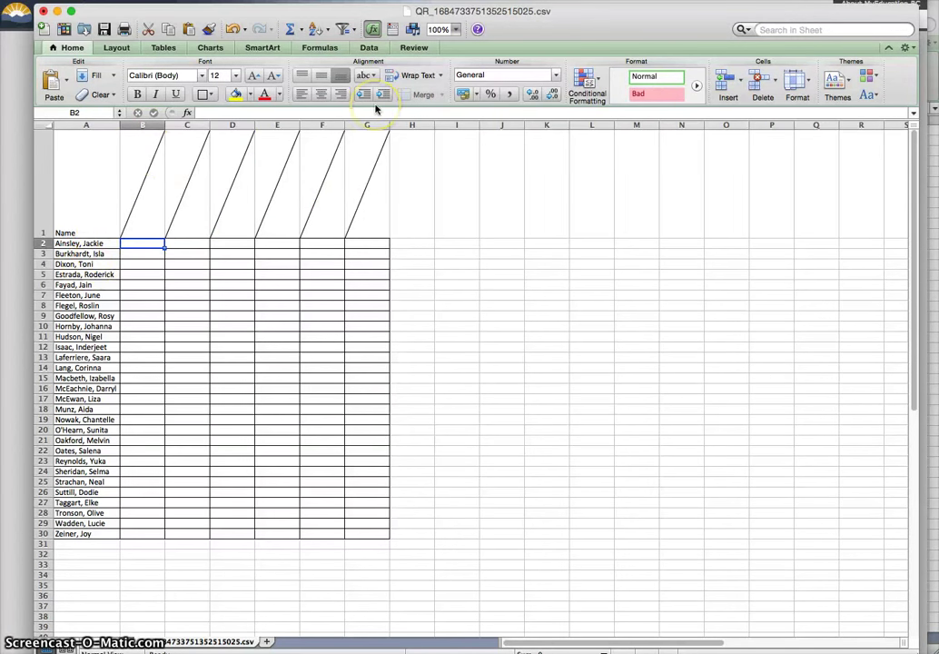
click(146, 213)
mouse_move(98, 227)
mouse_down()
mouse_move(228, 350)
mouse_move(344, 541)
mouse_move(384, 532)
mouse_move(364, 535)
mouse_up()
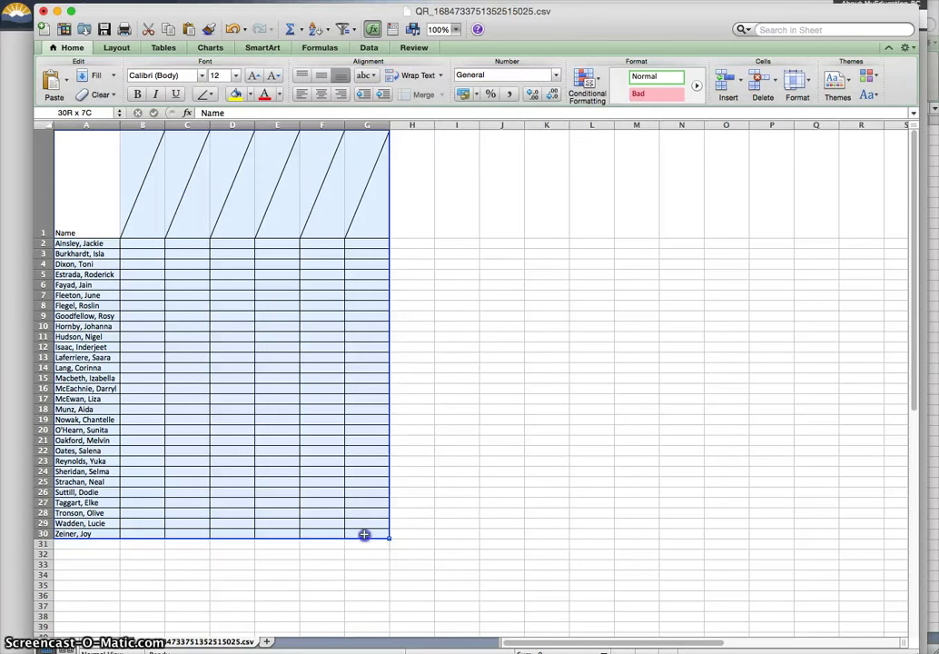
click(498, 461)
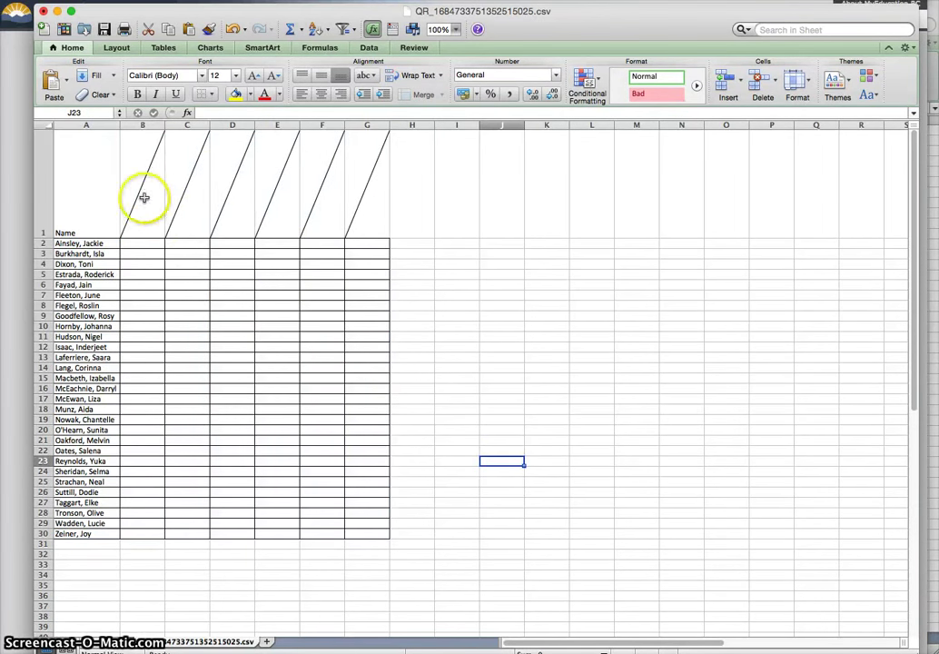
drag(143, 199, 380, 195)
- Change the text orientation of header cells B1:G1 to 90 degrees
right_click(379, 198)
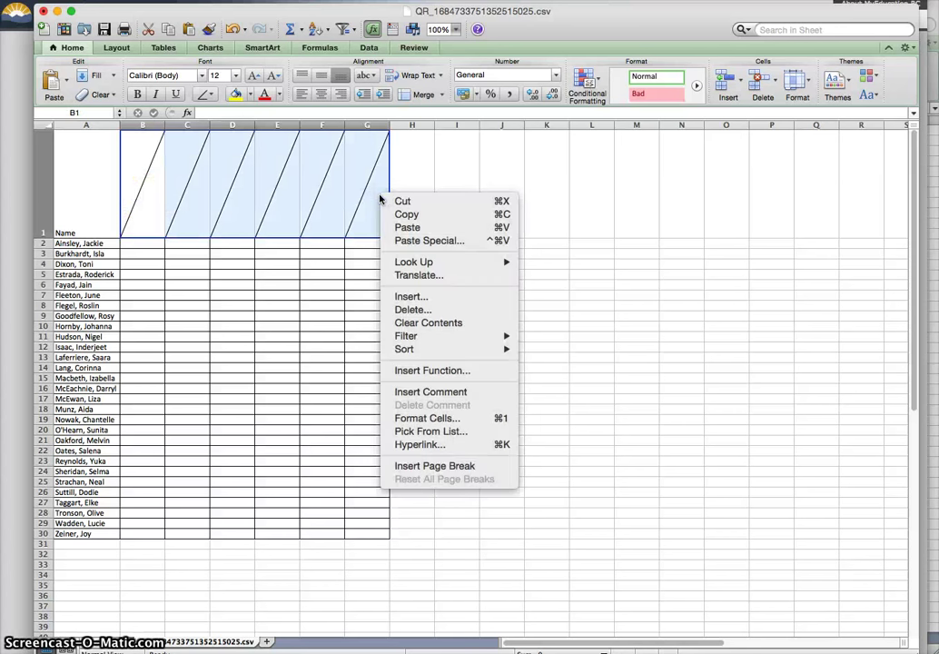
mouse_move(443, 337)
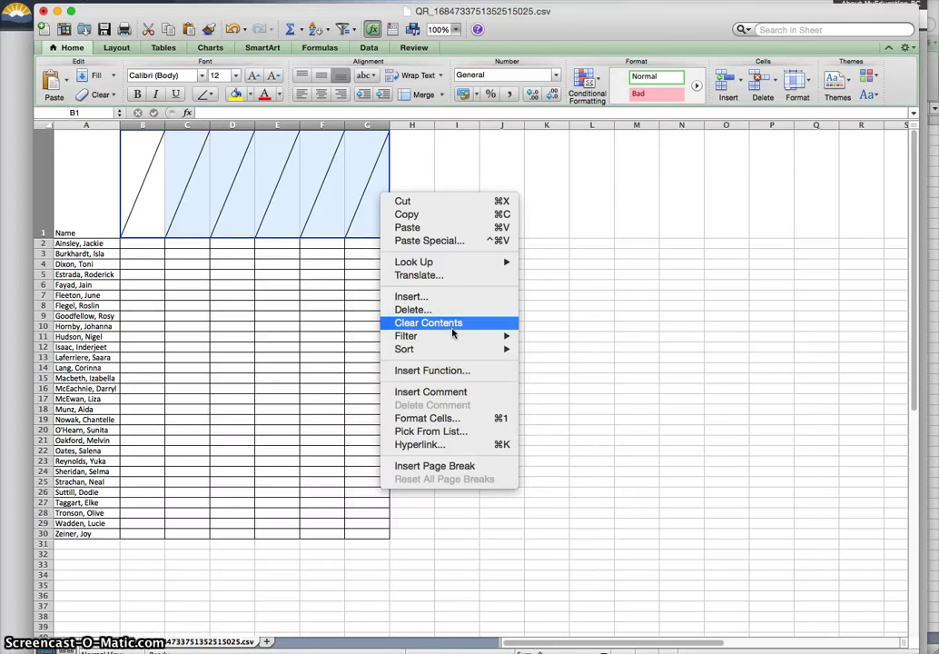
click(463, 418)
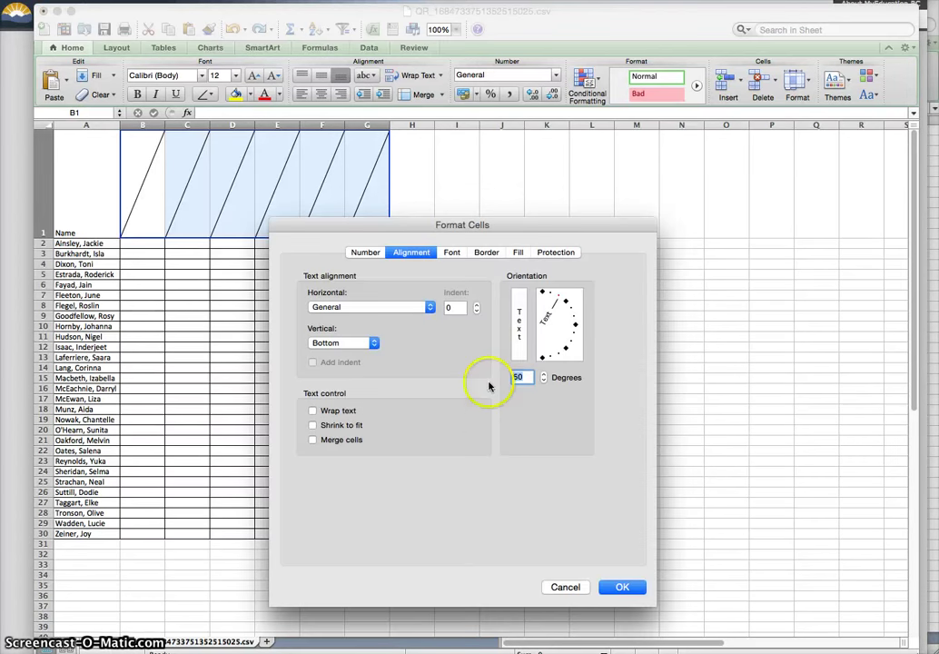
click(555, 314)
drag(555, 314, 542, 304)
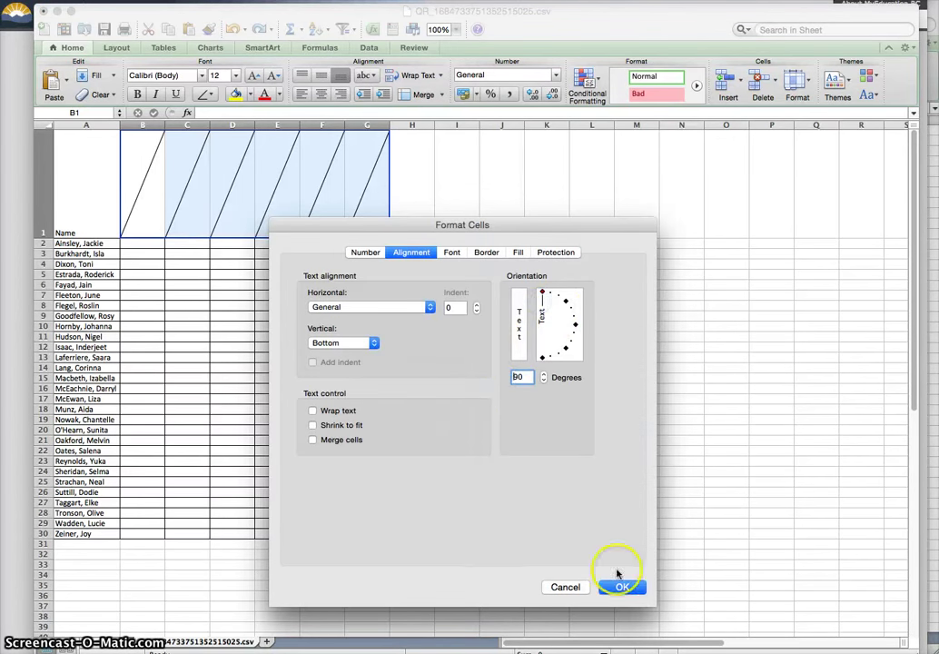
click(623, 587)
- Type the sample word 'test' in B1 and reselect B1 through G1
click(144, 211)
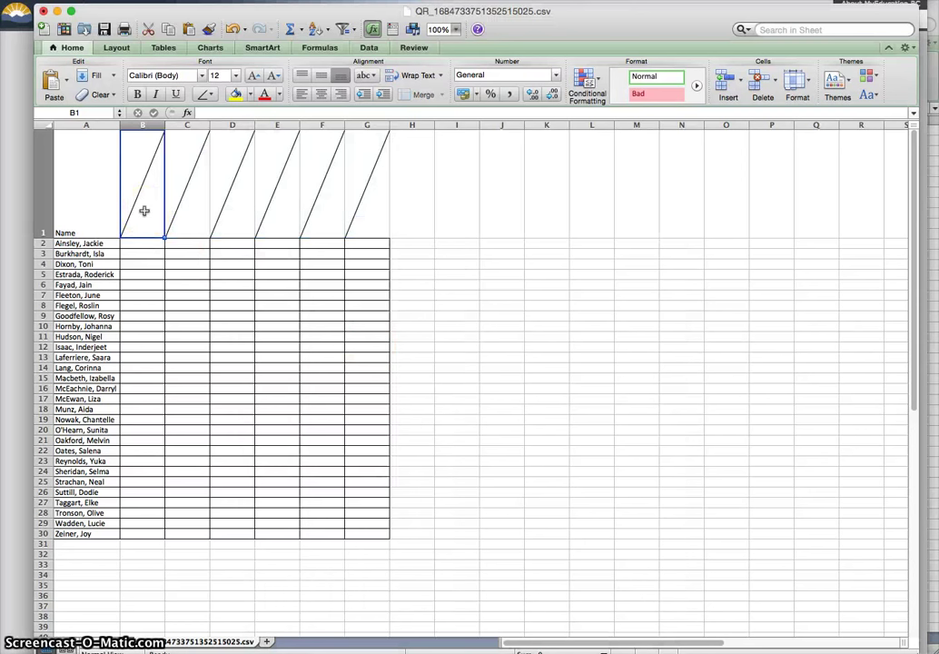
text(test)
key(Return)
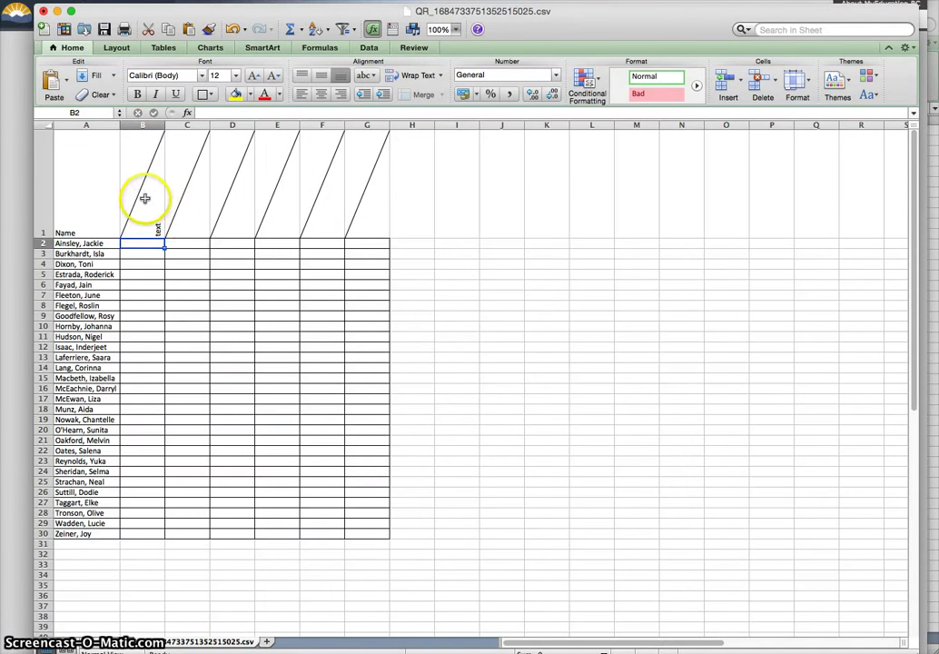
drag(145, 198, 377, 193)
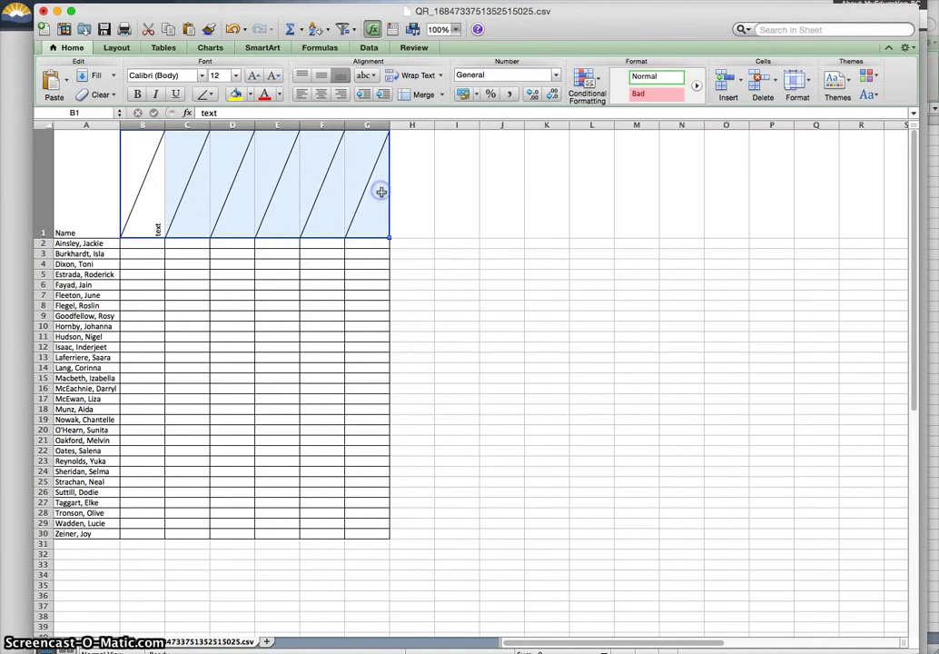
- Clear all borders and diagonal lines from the header cells using No Border
click(210, 95)
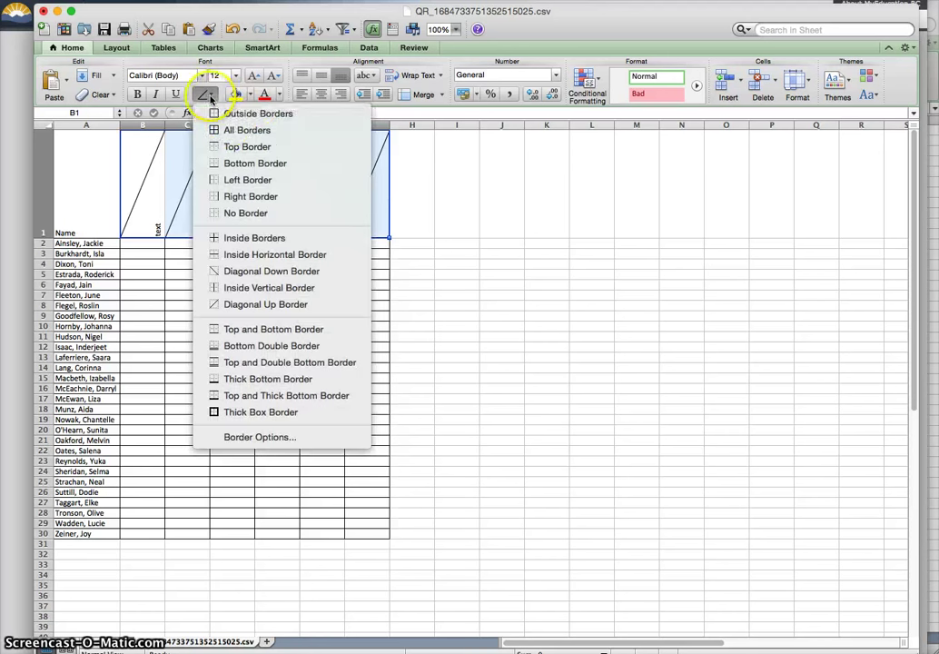
click(258, 181)
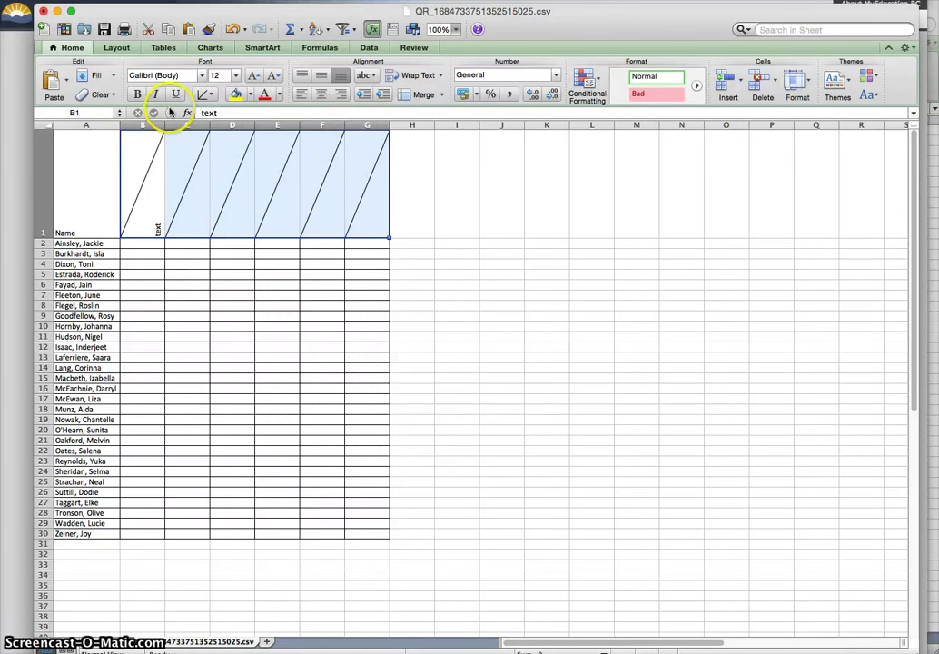
click(203, 95)
click(238, 181)
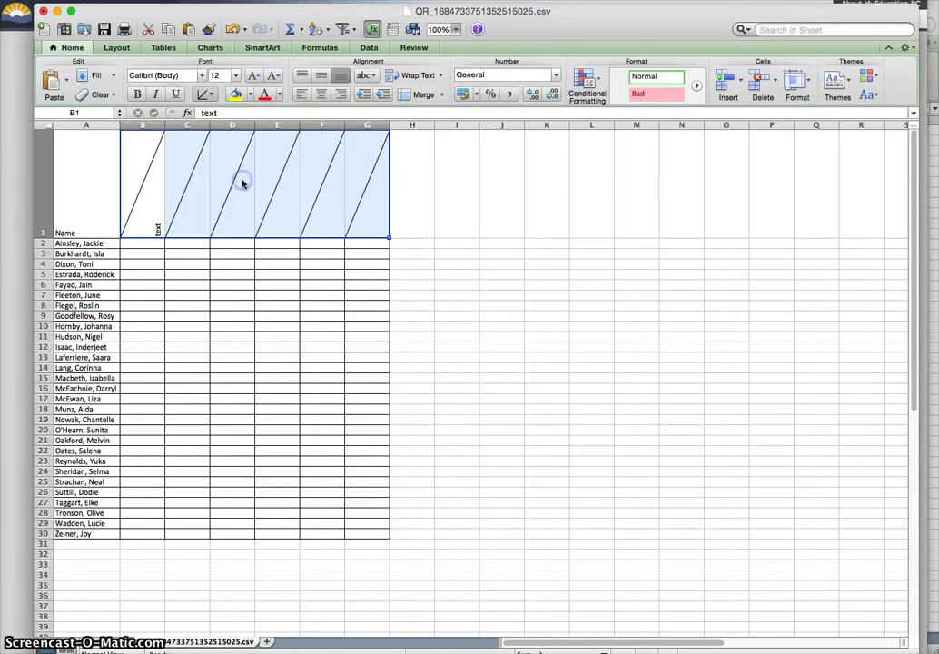
click(215, 95)
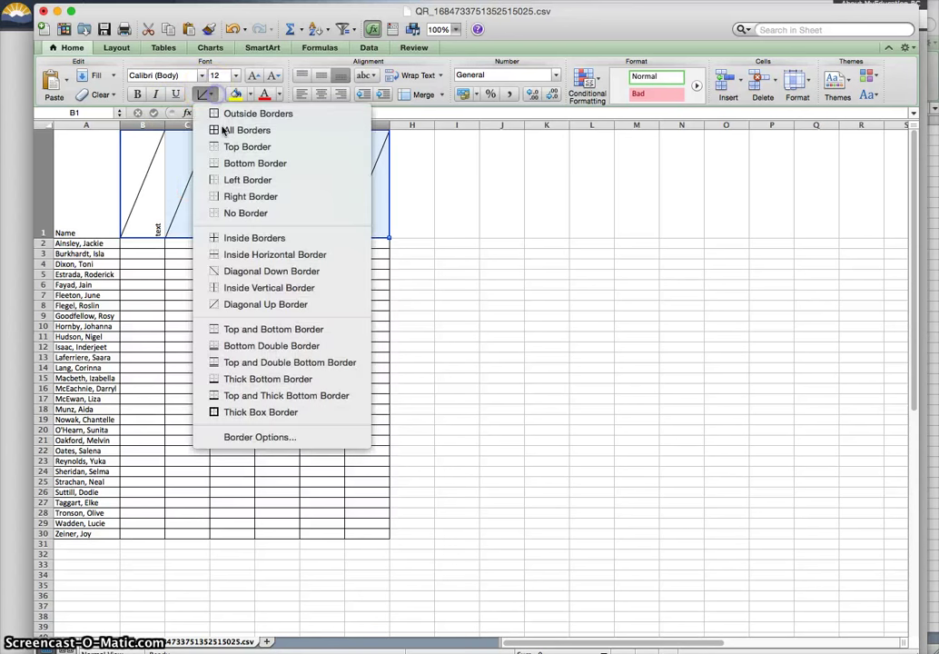
click(245, 214)
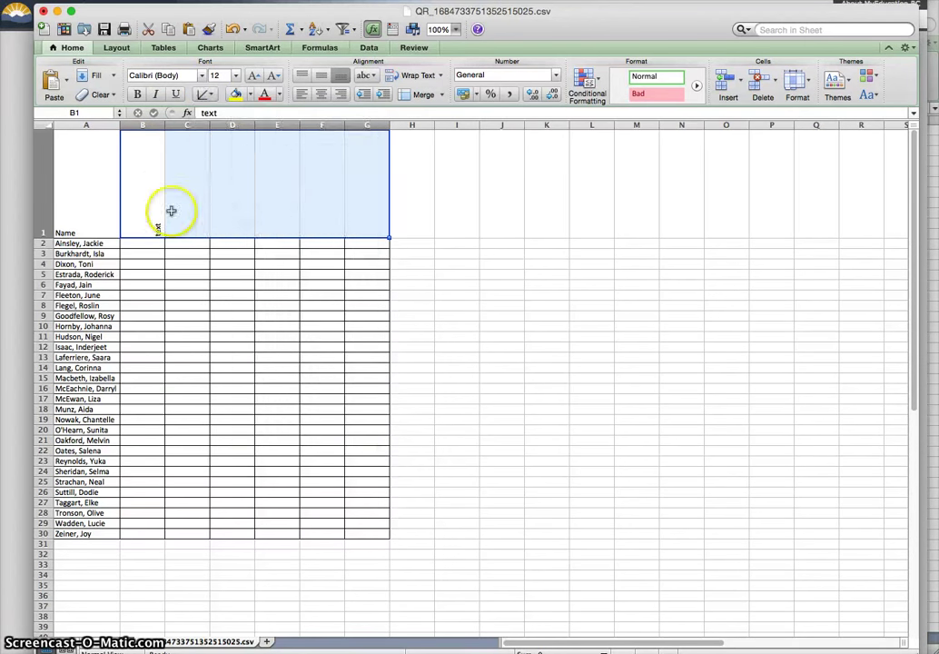
click(215, 94)
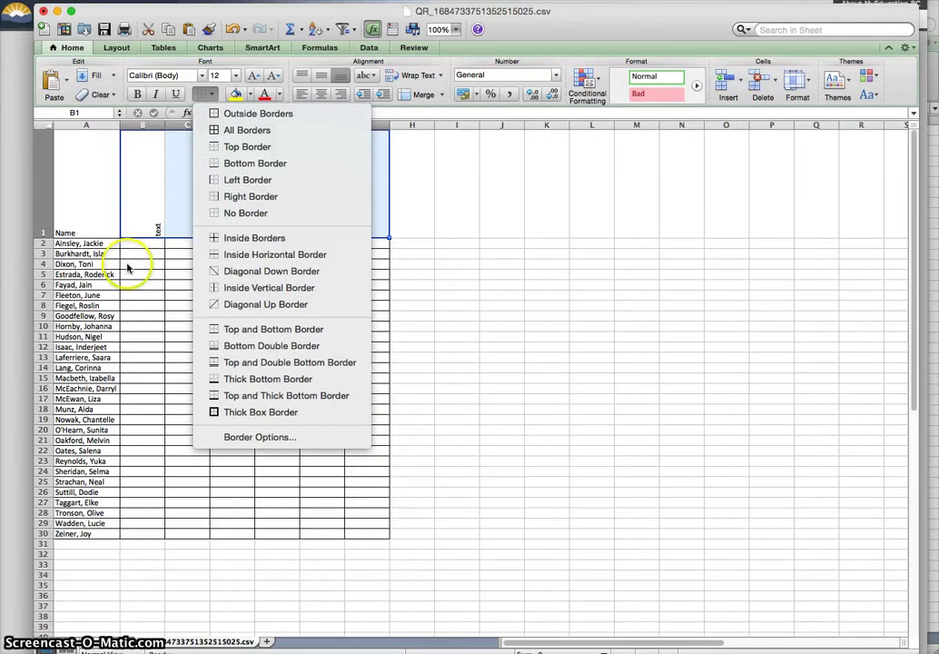
click(154, 204)
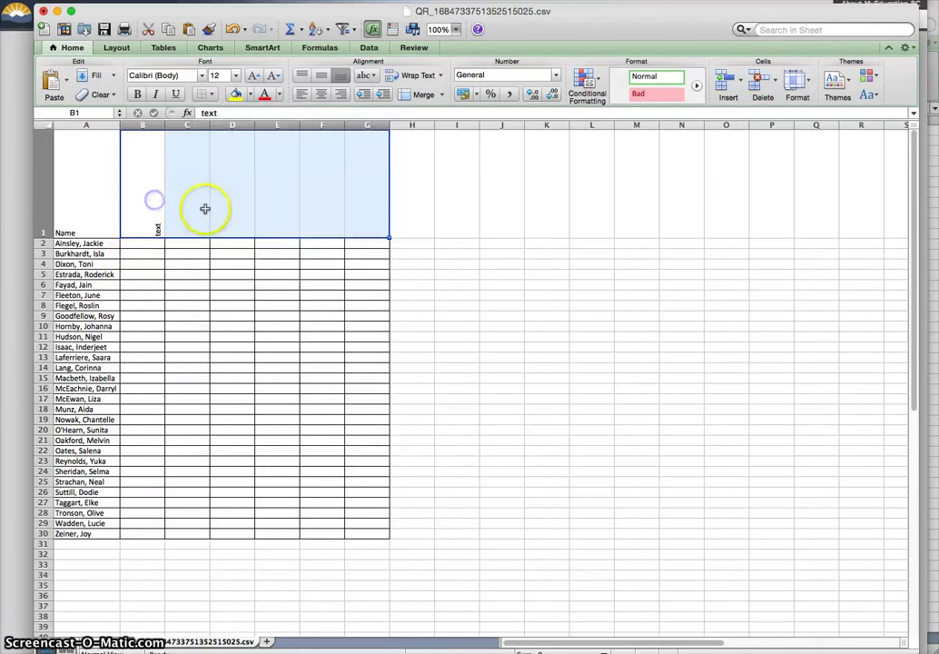
- Reselect header cells B1:G1 and apply All Borders to give each a full border
click(198, 206)
drag(137, 234, 368, 233)
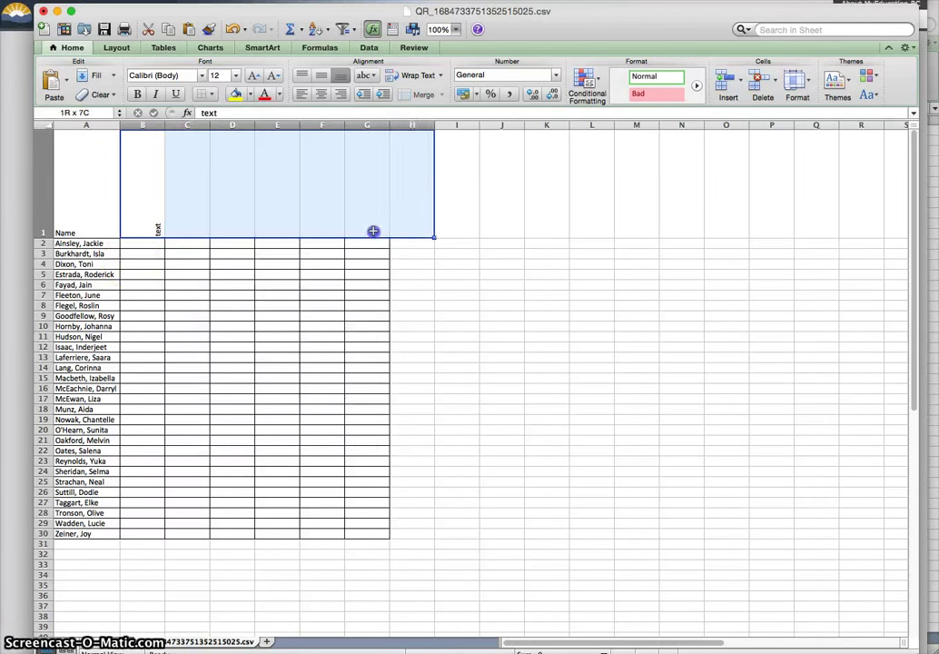
click(215, 94)
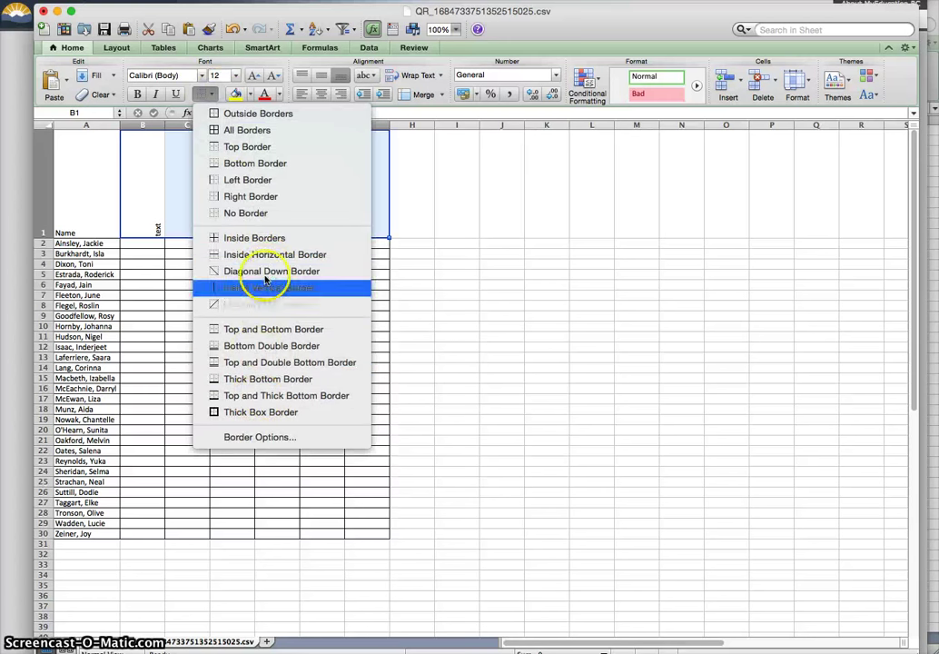
click(246, 130)
click(272, 260)
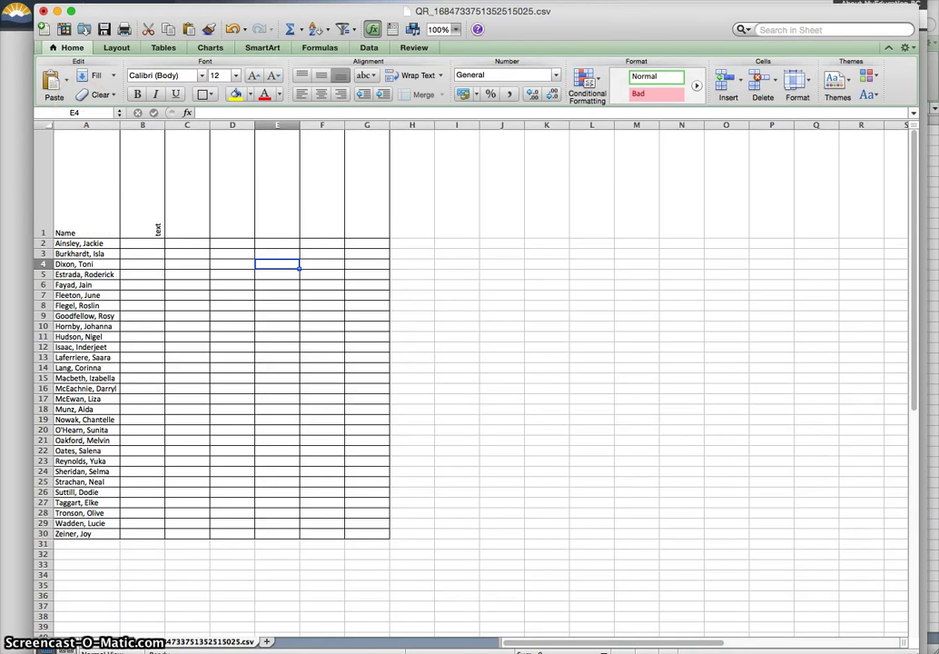
click(41, 2)
- Move the Print dialog beside the sheet and scale the printout to fit 1 page wide by 1 tall
click(115, 230)
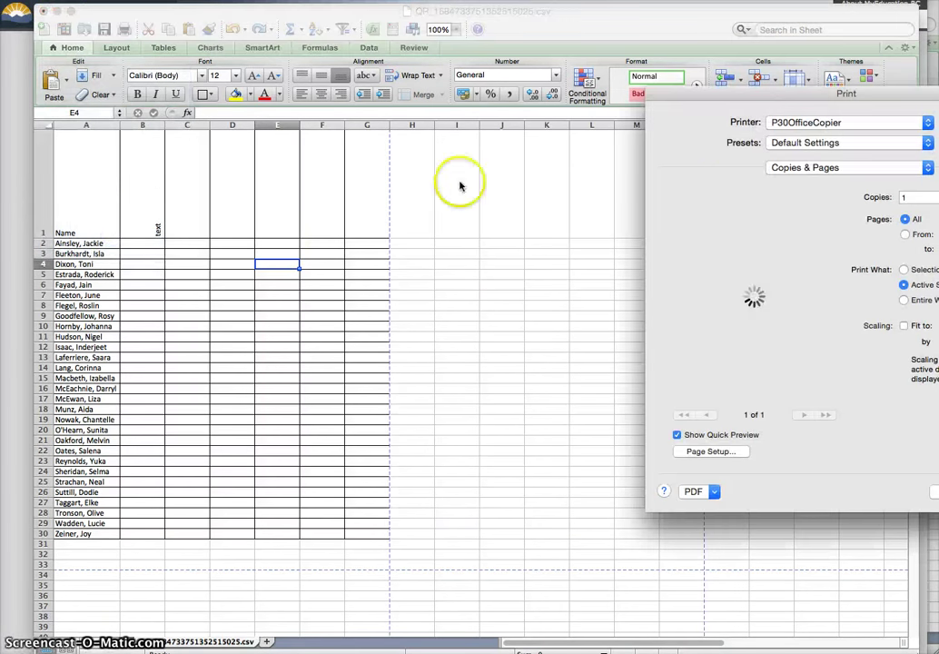
drag(829, 94, 247, 113)
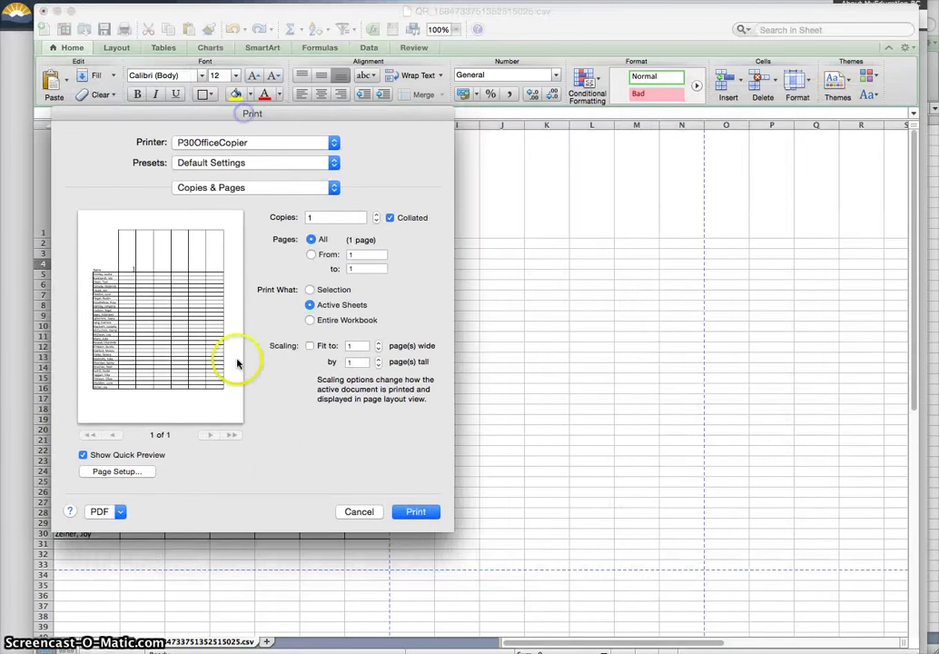
click(282, 145)
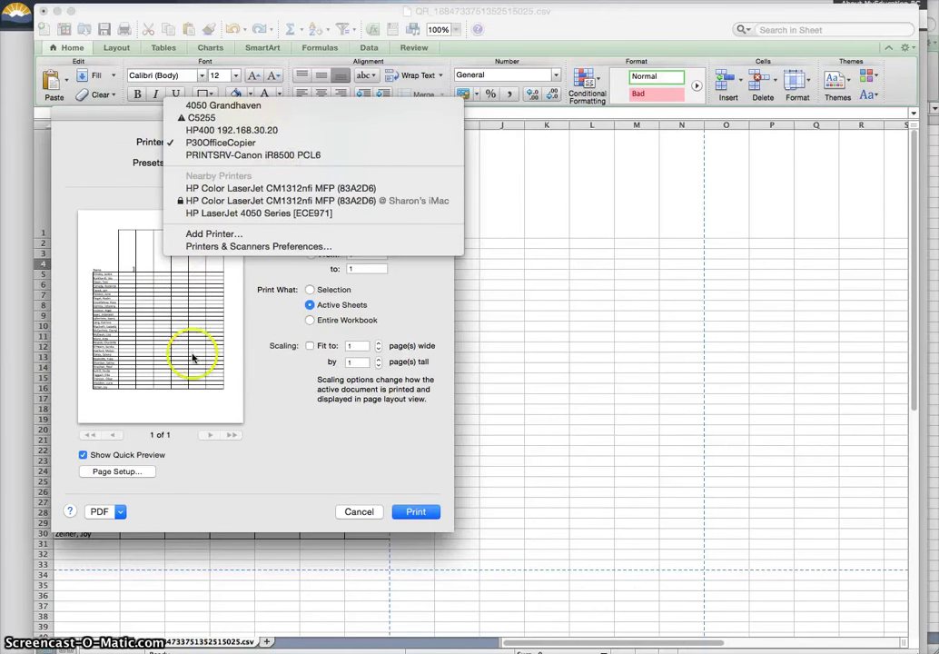
click(257, 298)
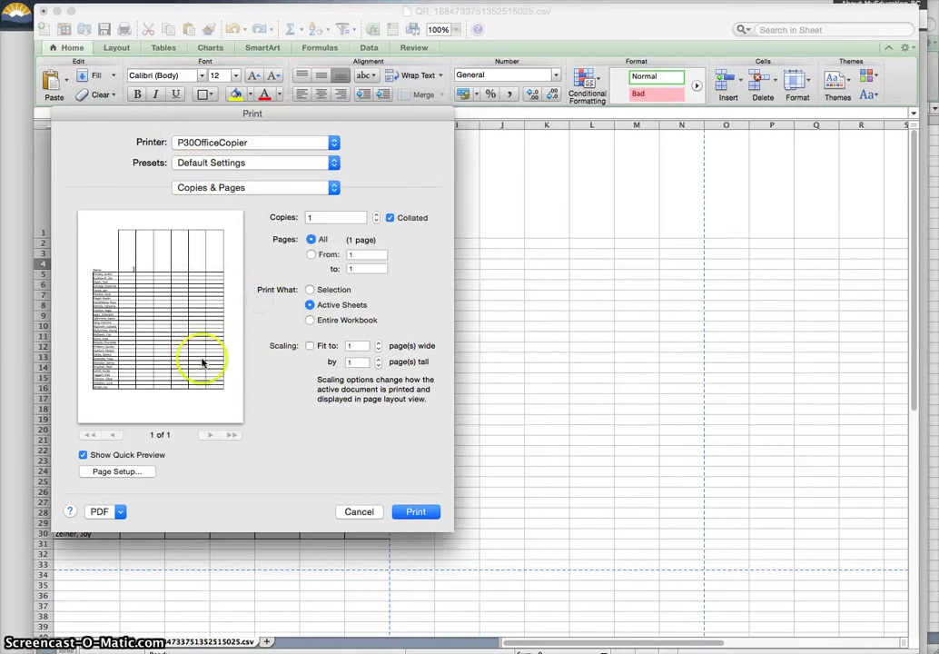
click(311, 347)
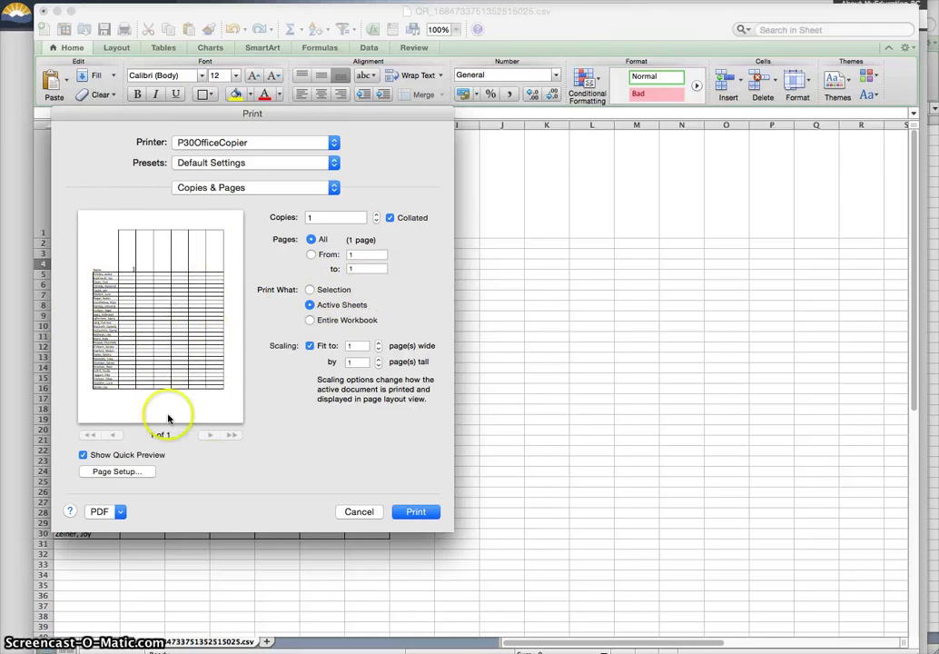
click(314, 143)
- Select the 4050 Grandhaven printer and print the class list
click(298, 106)
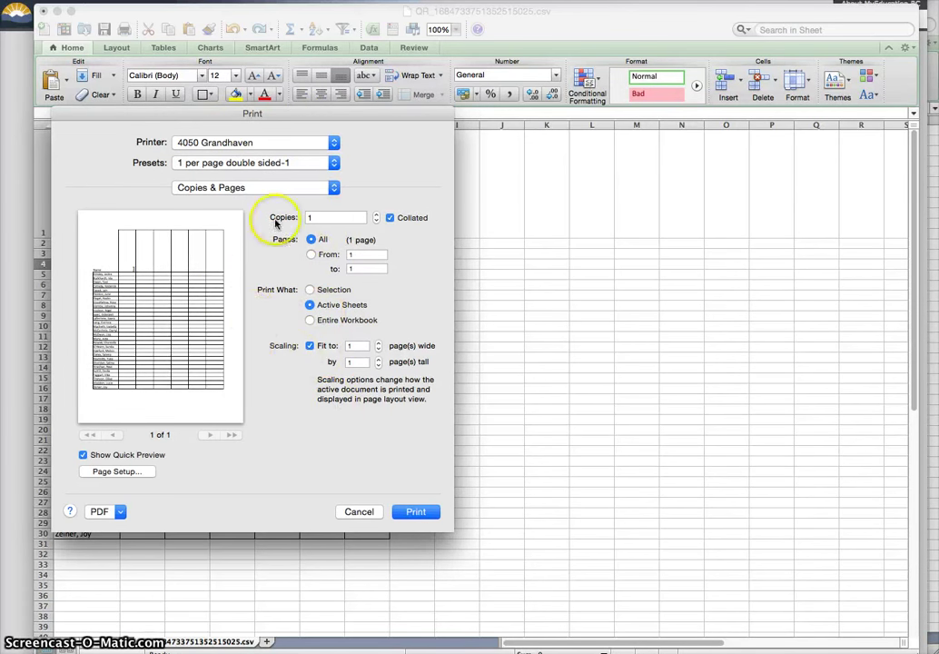
click(293, 187)
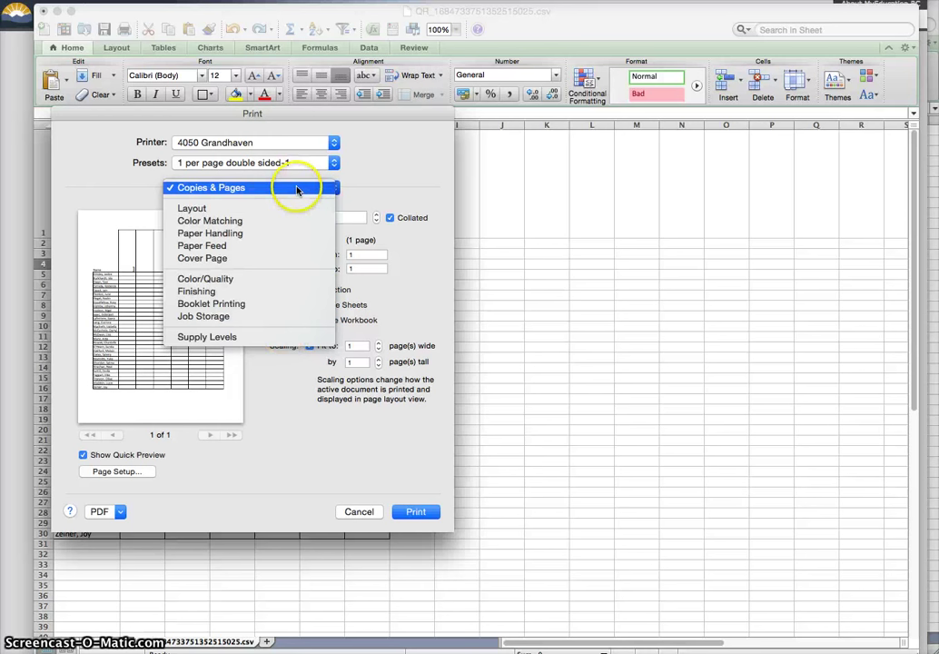
click(328, 142)
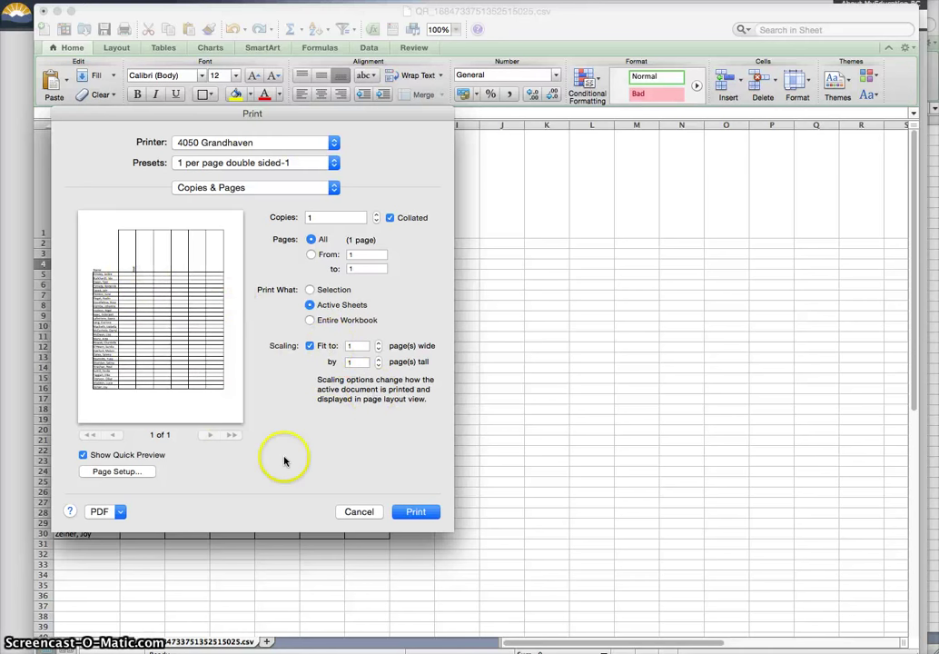
click(416, 512)
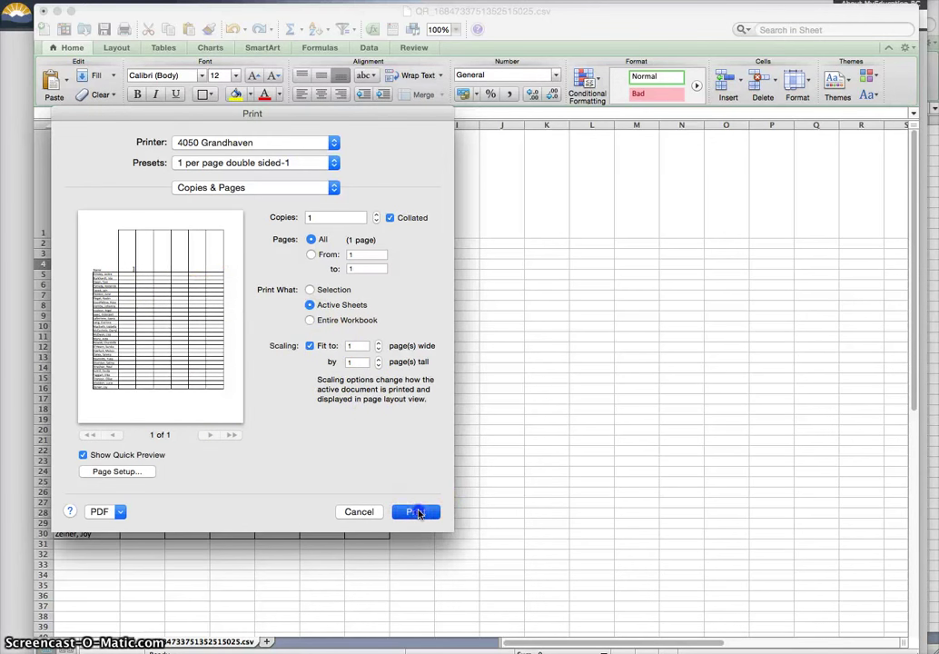